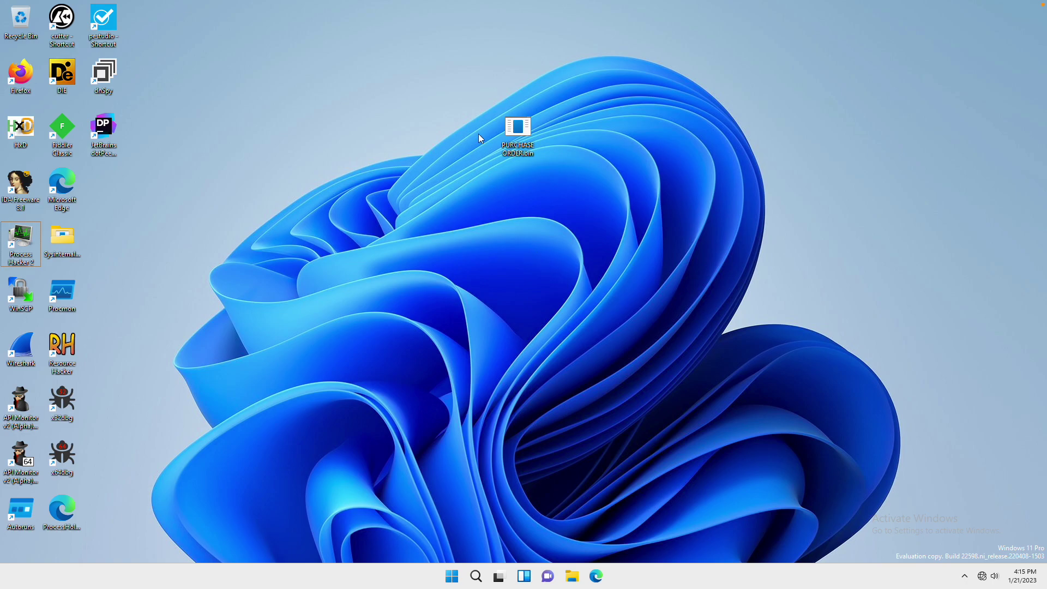
Step: Open the PURCHASE ORDER.bin sample from the desktop in Detect It Easy
mouse_move(523, 141)
left_click_drag(523, 141, 60, 72)
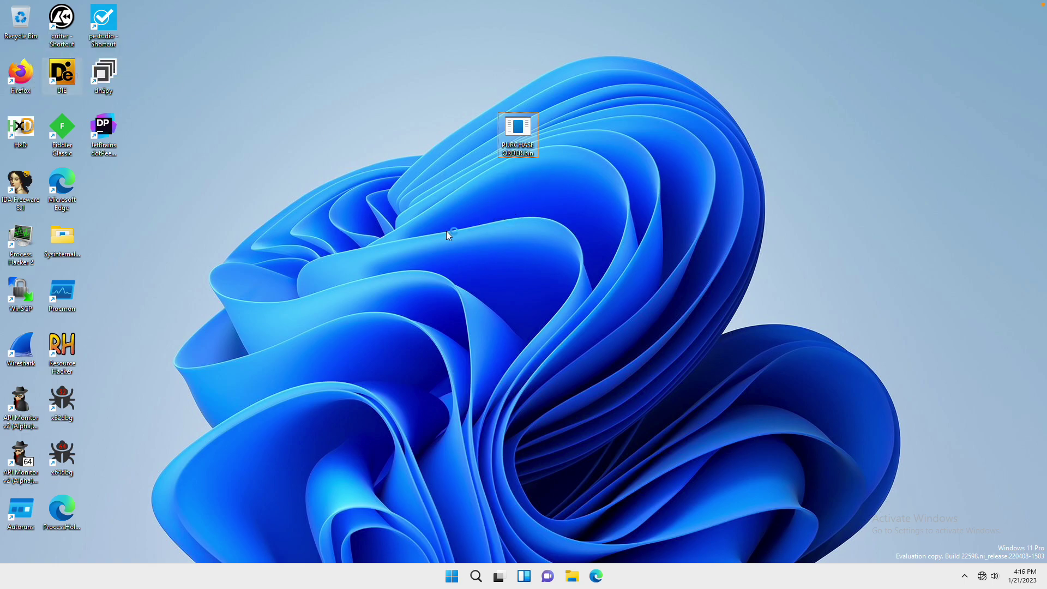
left_click_drag(624, 148, 668, 127)
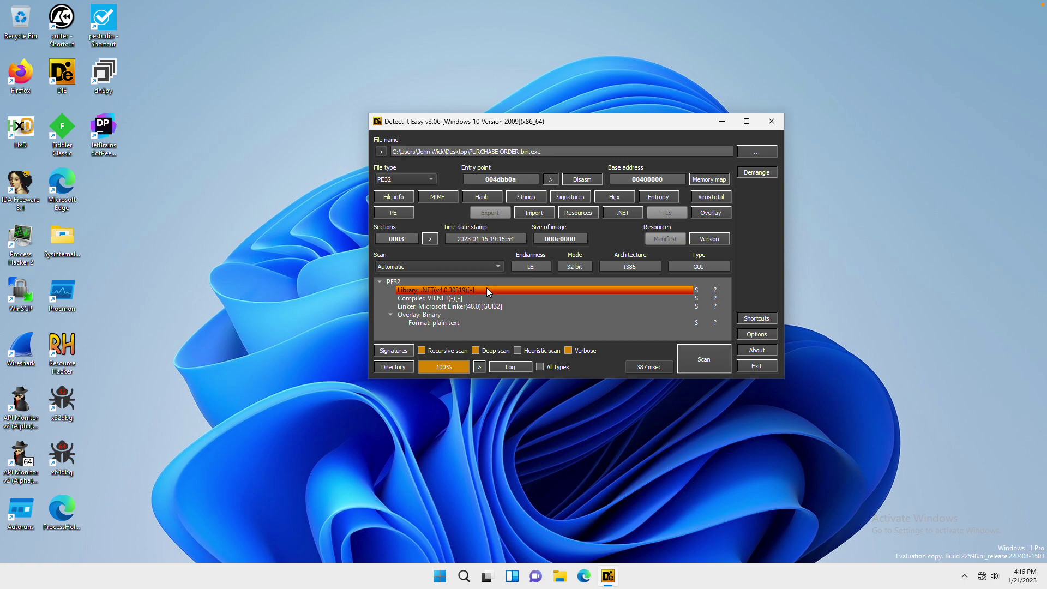
Step: Examine the sample's entropy, including the .text section's packing status, and exit Detect It Easy
left_click(659, 196)
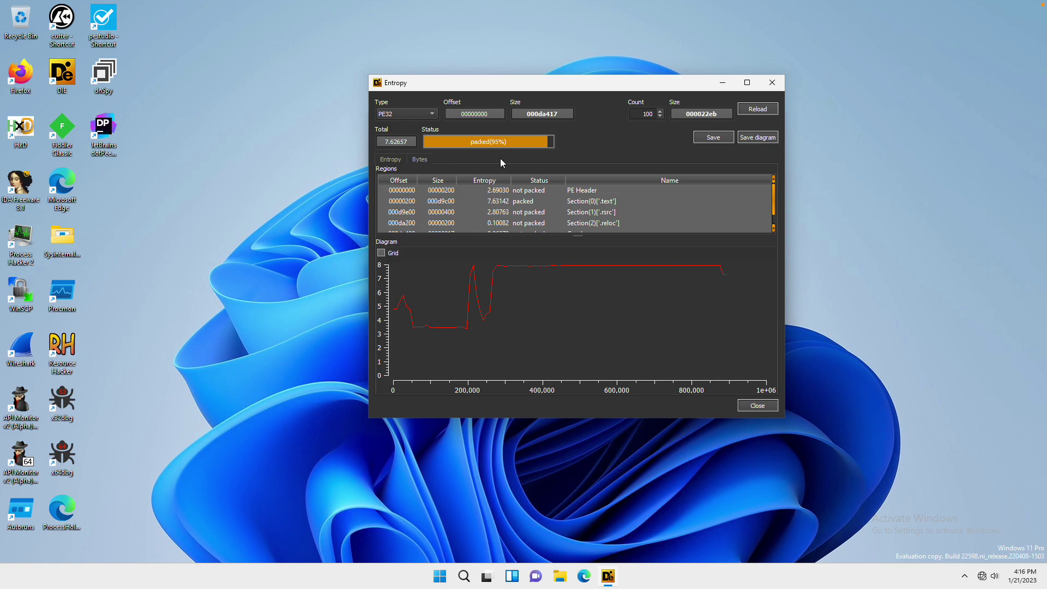
left_click(537, 203)
left_click(740, 419)
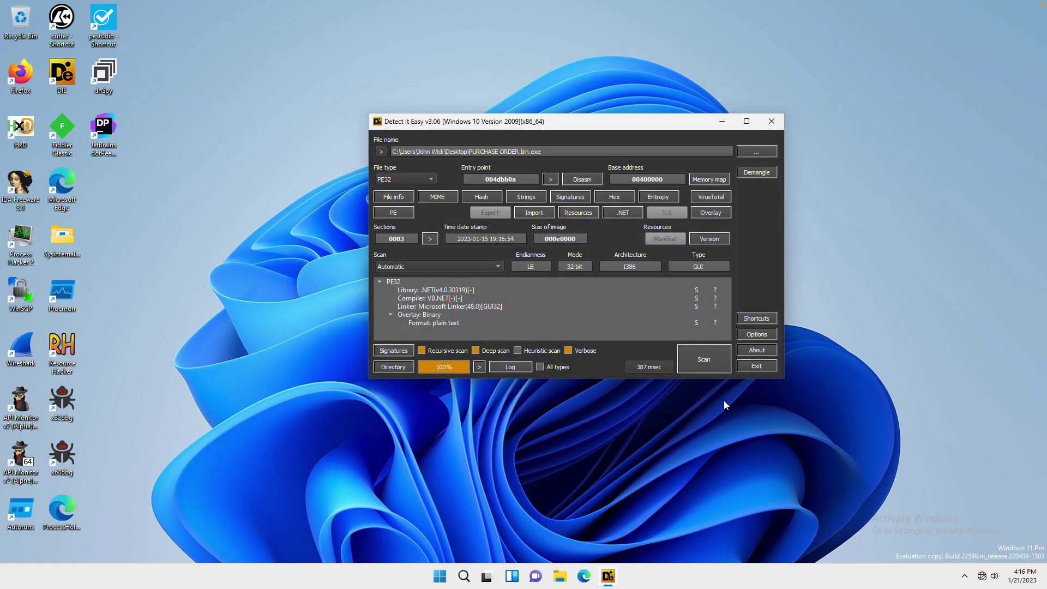
left_click(757, 365)
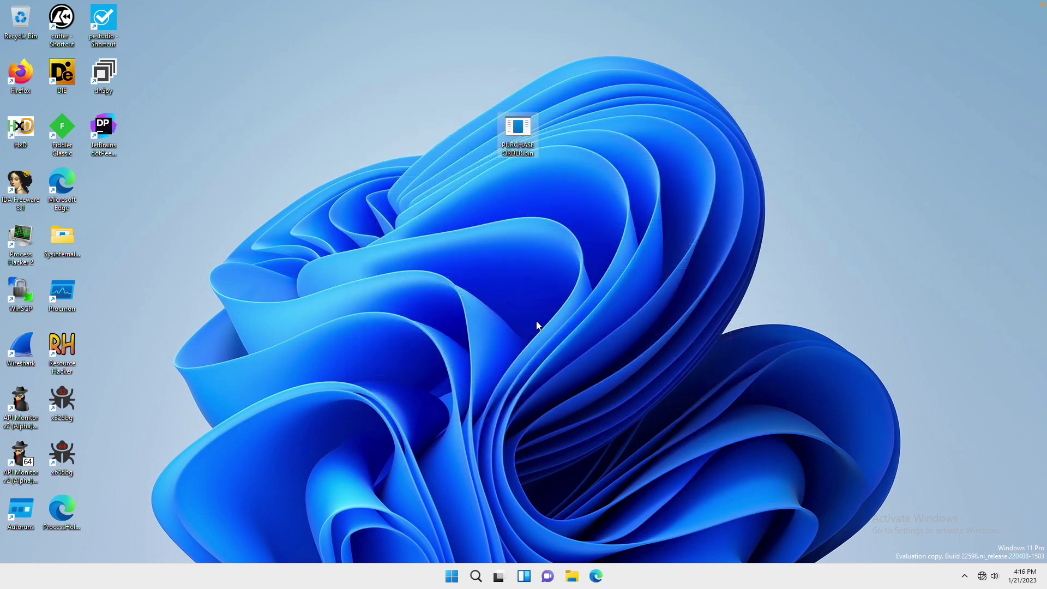
Step: Switch to the 32-bit API Monitor and search the API filter for CreateProcessA until the Kernel32.dll entry is reached
double_click(37, 407)
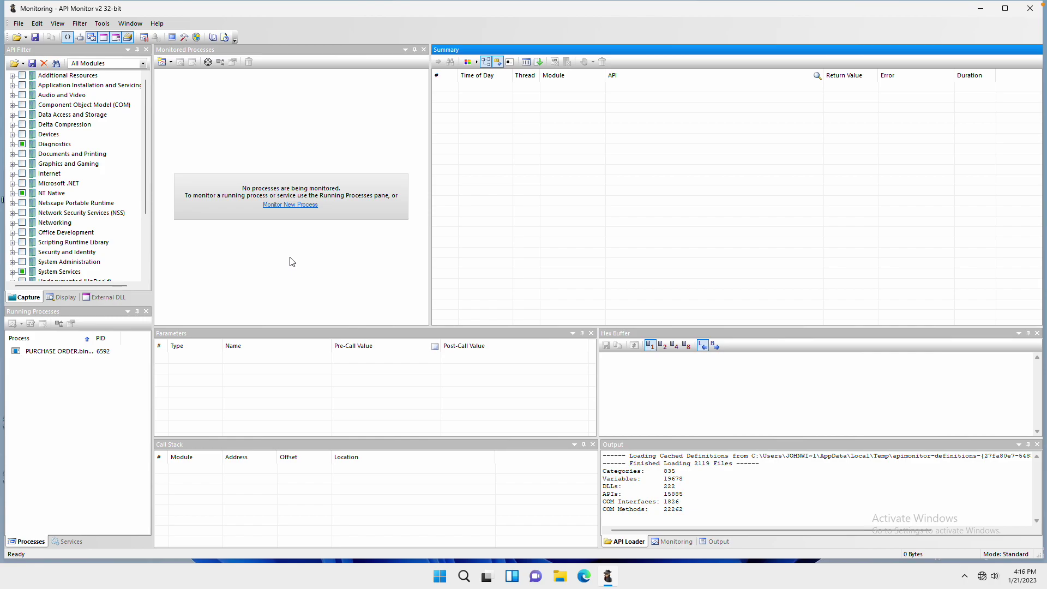
left_click(62, 66)
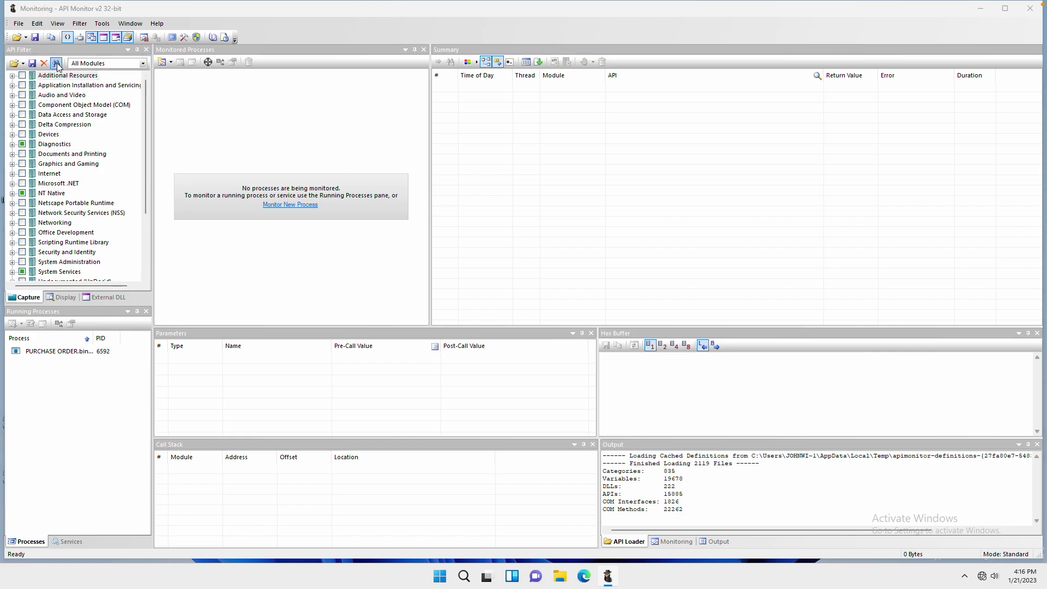
left_click_drag(106, 140, 421, 185)
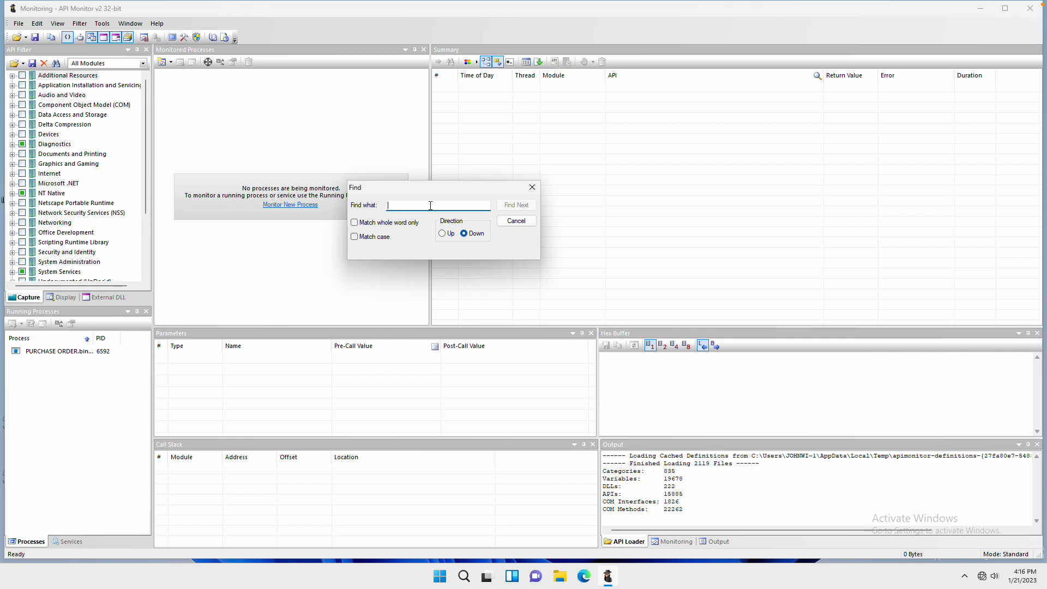
type("CreateProcessA")
left_click(517, 205)
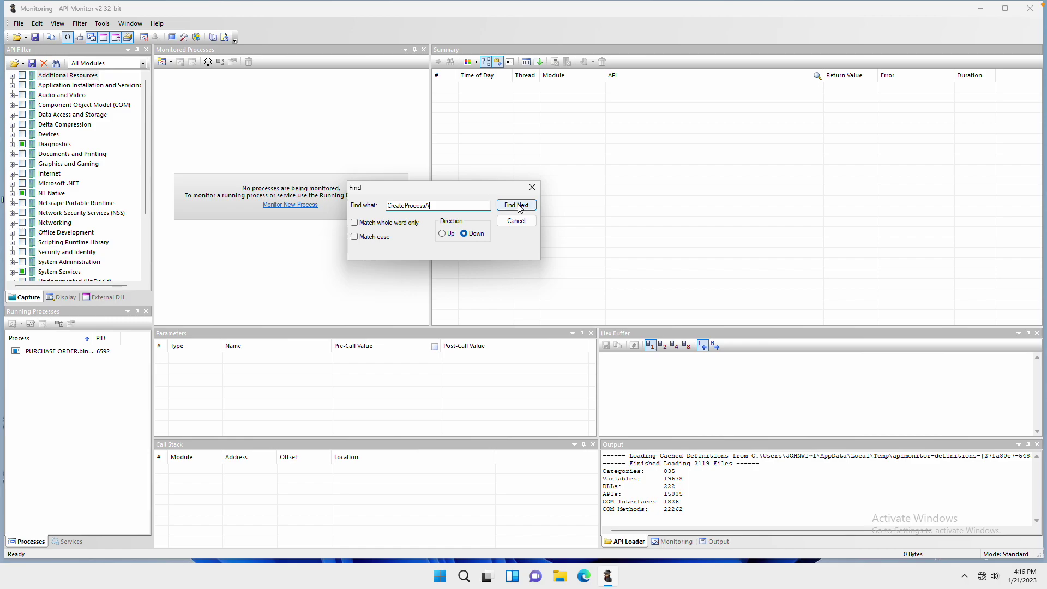
left_click(517, 205)
left_click(517, 206)
left_click(517, 206)
left_click(517, 206)
left_click(517, 206)
left_click(518, 206)
left_click(517, 206)
left_click(517, 206)
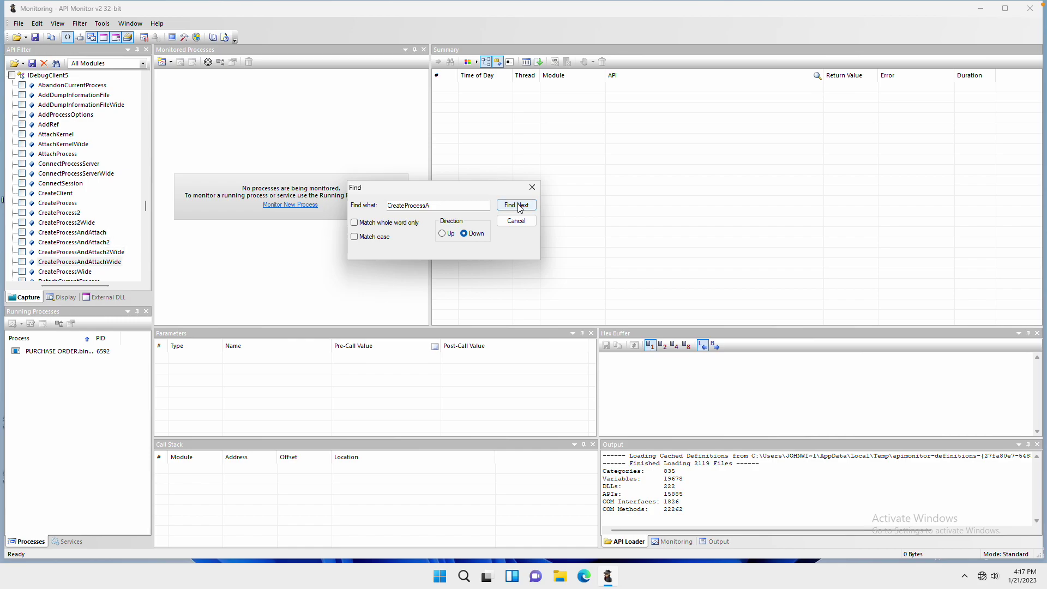
left_click(517, 205)
left_click(517, 206)
left_click(517, 206)
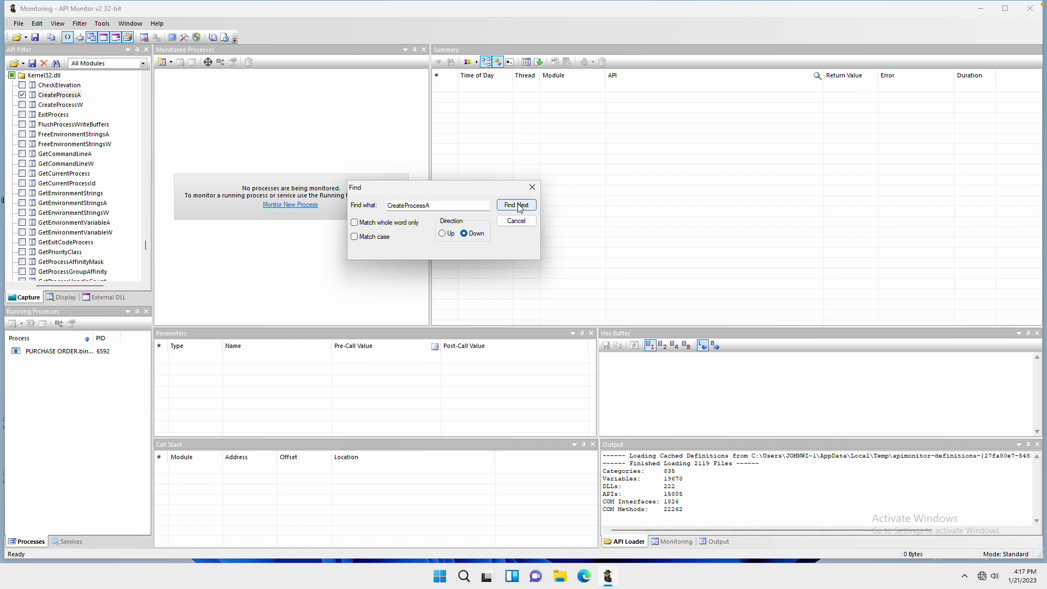
Step: Search the API filter upward for WriteProcessMemory to check whether it is selected for capture
left_click(431, 206)
double_click(436, 206)
type("WriteProcessMemory")
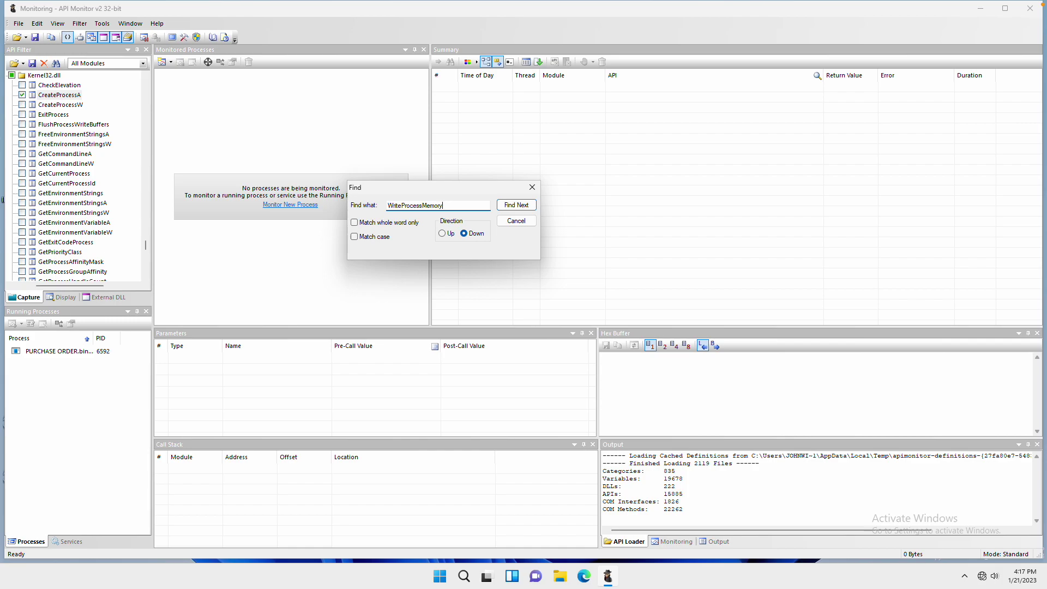
left_click(448, 234)
left_click(508, 206)
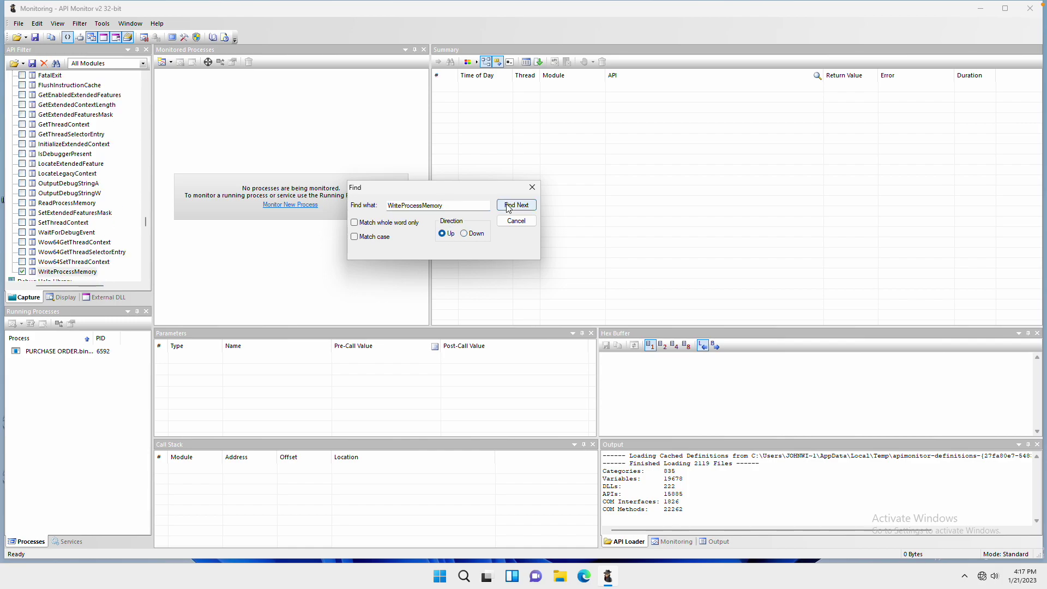
left_click(508, 207)
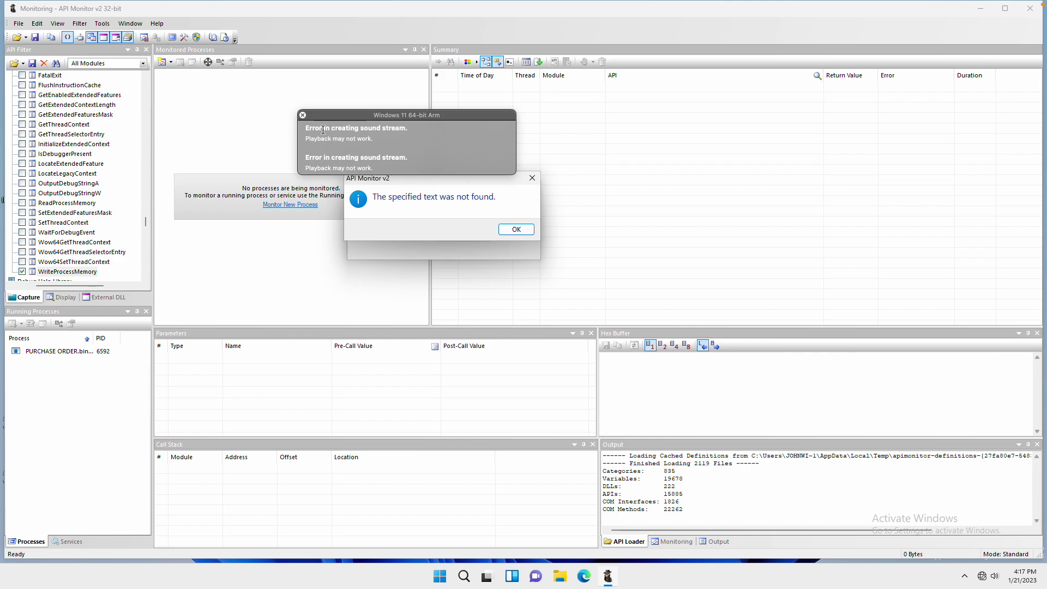
left_click(303, 115)
left_click(516, 229)
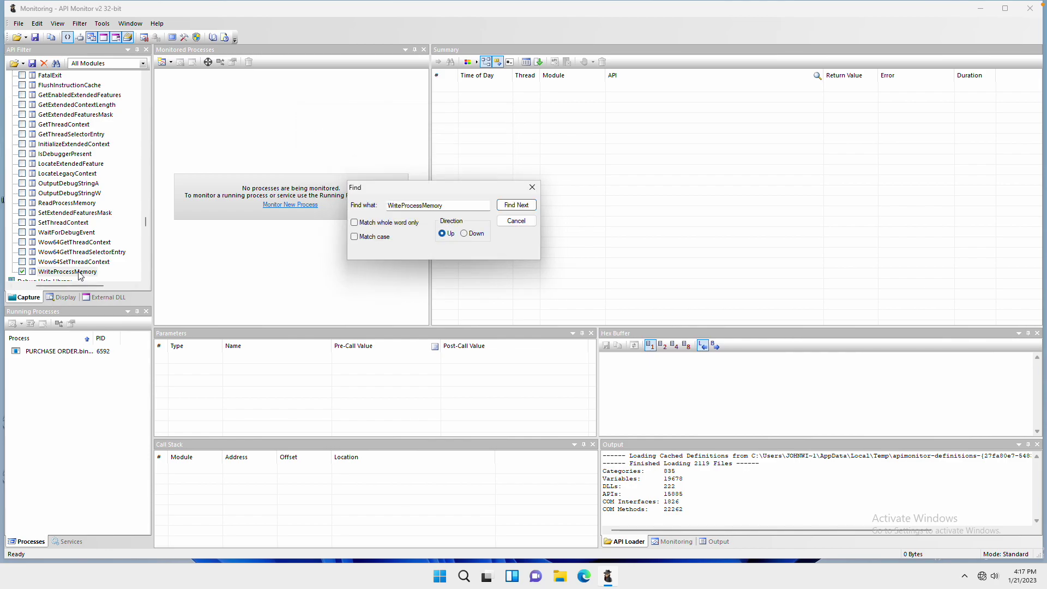
Step: Search the API filter downward for VirtualAllocEx to check its capture selection
double_click(456, 205)
type("Virtual")
left_click(475, 235)
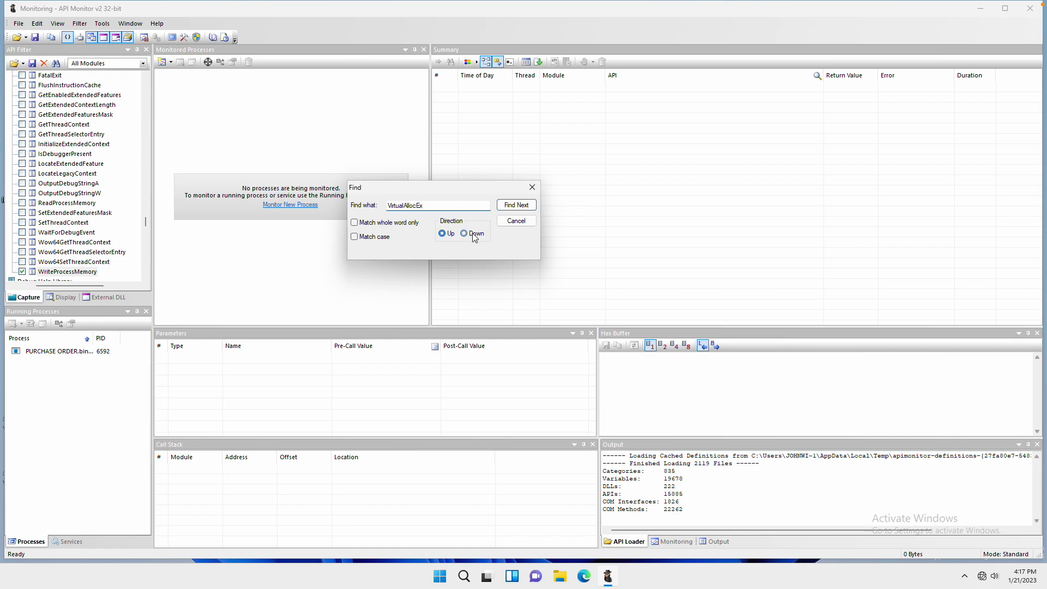
left_click(512, 207)
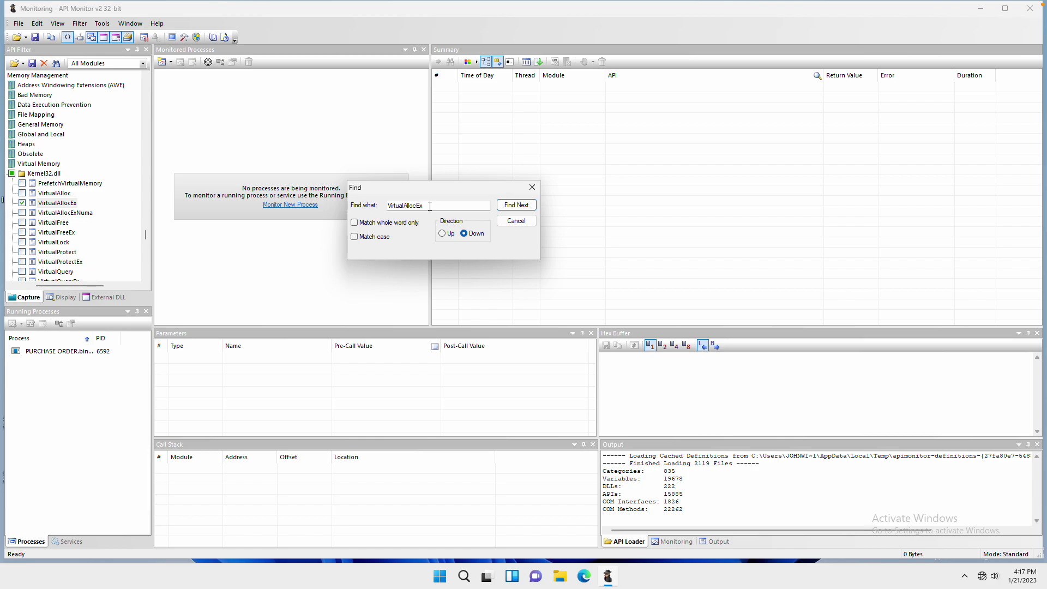
Step: Search the API filter for ResumeThread in both directions until the Kernel32.dll entry is reached, and close the search
double_click(451, 206)
type("ResumeThread")
left_click(441, 234)
left_click(517, 206)
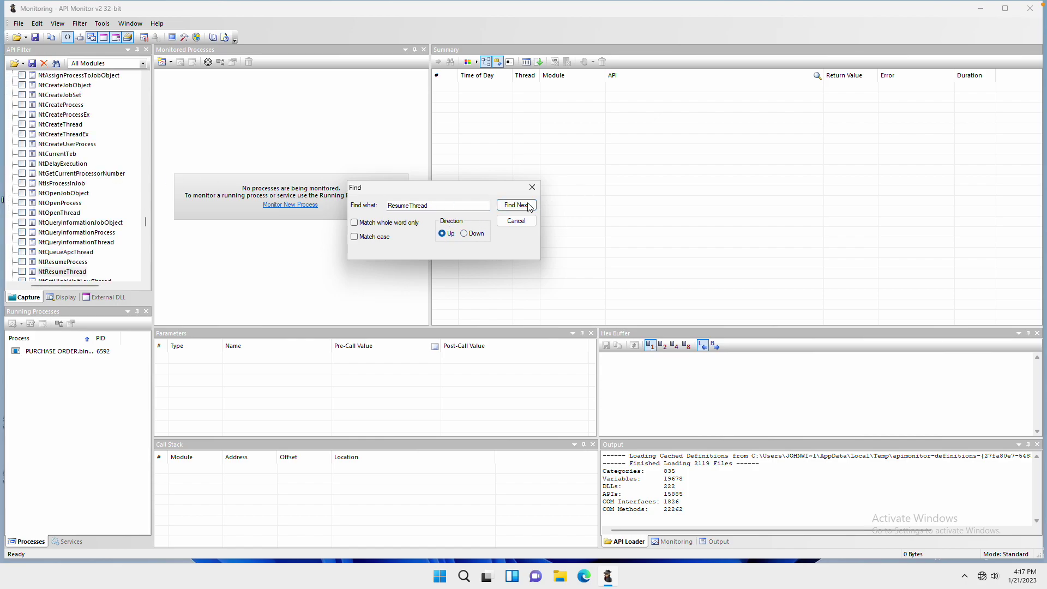
left_click(523, 207)
left_click(523, 208)
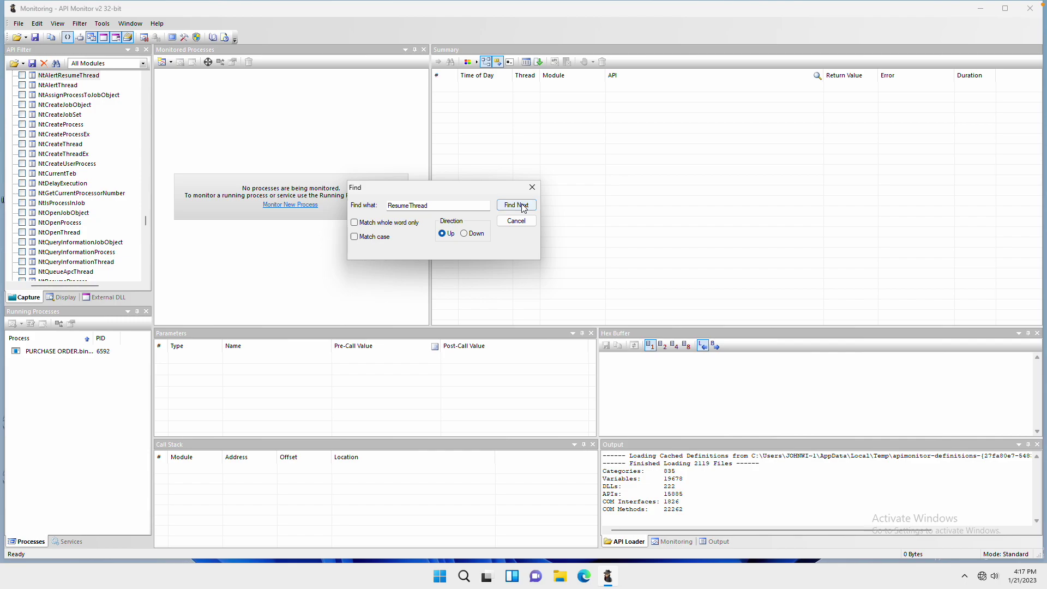
left_click(523, 229)
left_click(465, 233)
left_click(512, 206)
left_click(512, 206)
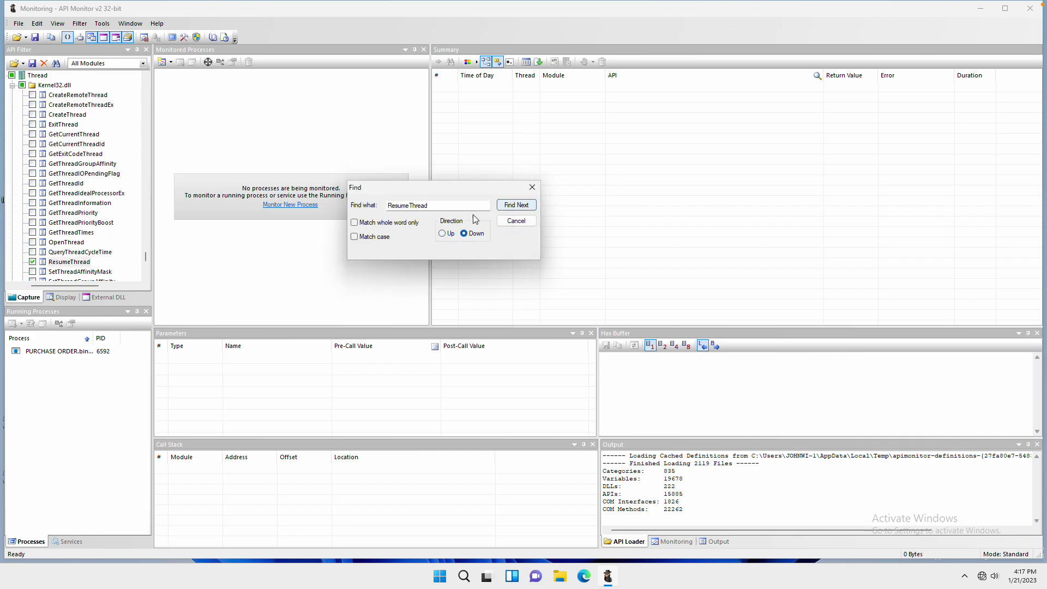
left_click(532, 188)
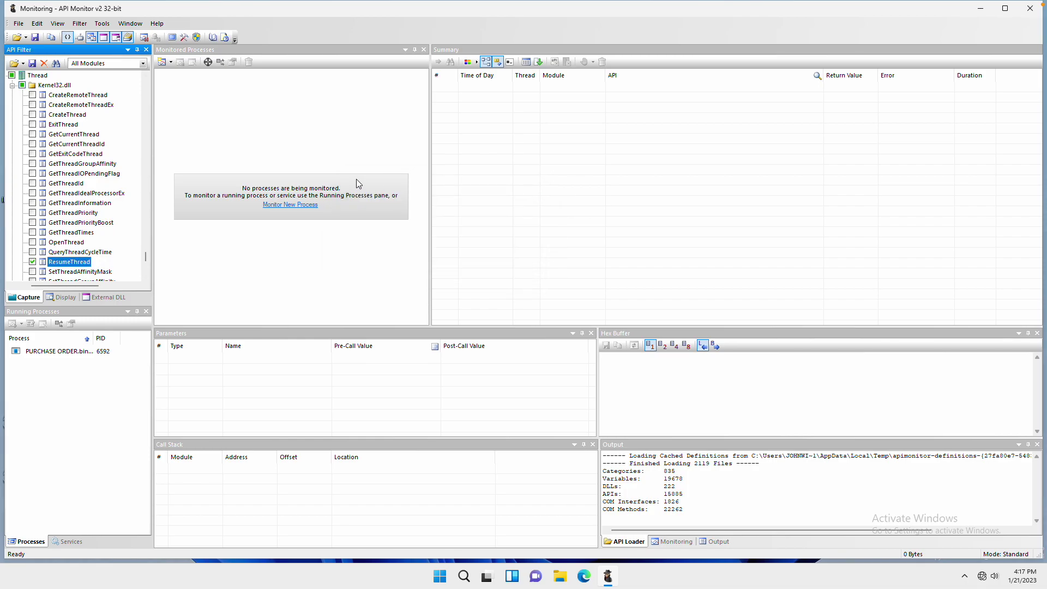
left_click(321, 180)
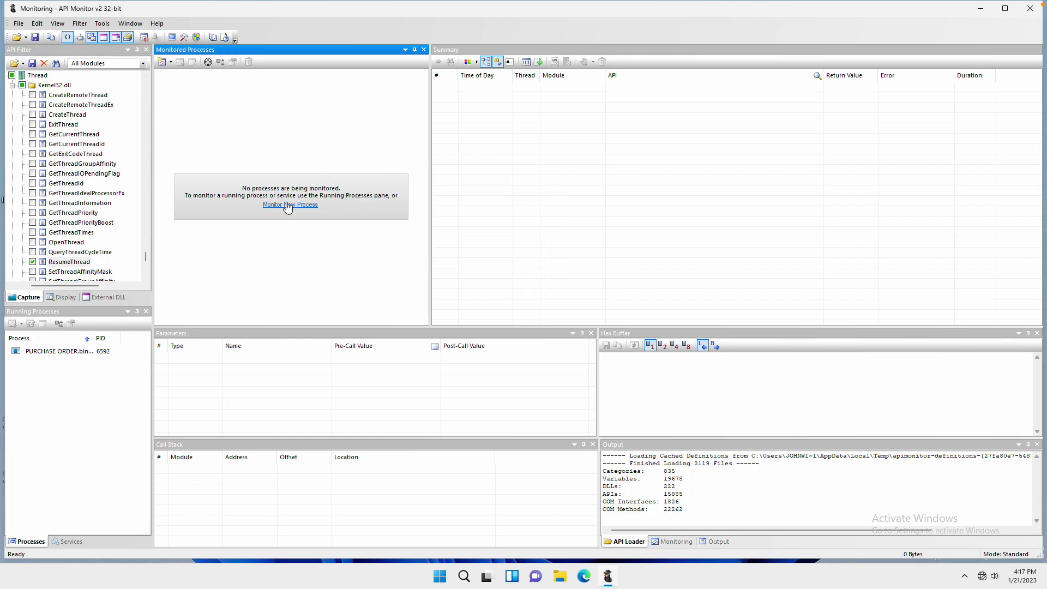
left_click(285, 205)
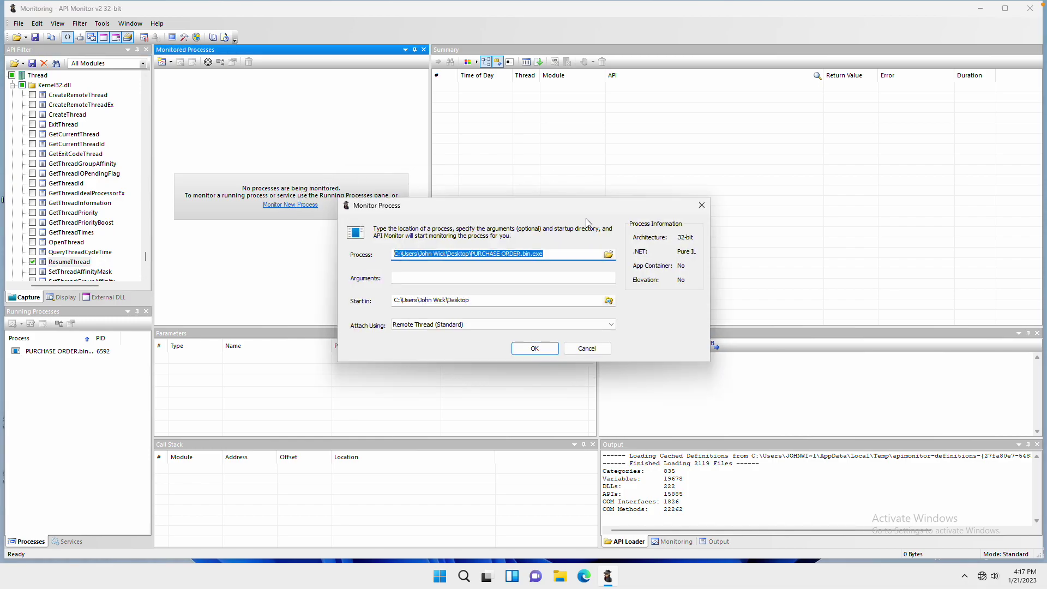
left_click_drag(588, 213, 595, 204)
left_click(483, 313)
left_click(490, 298)
left_click(547, 337)
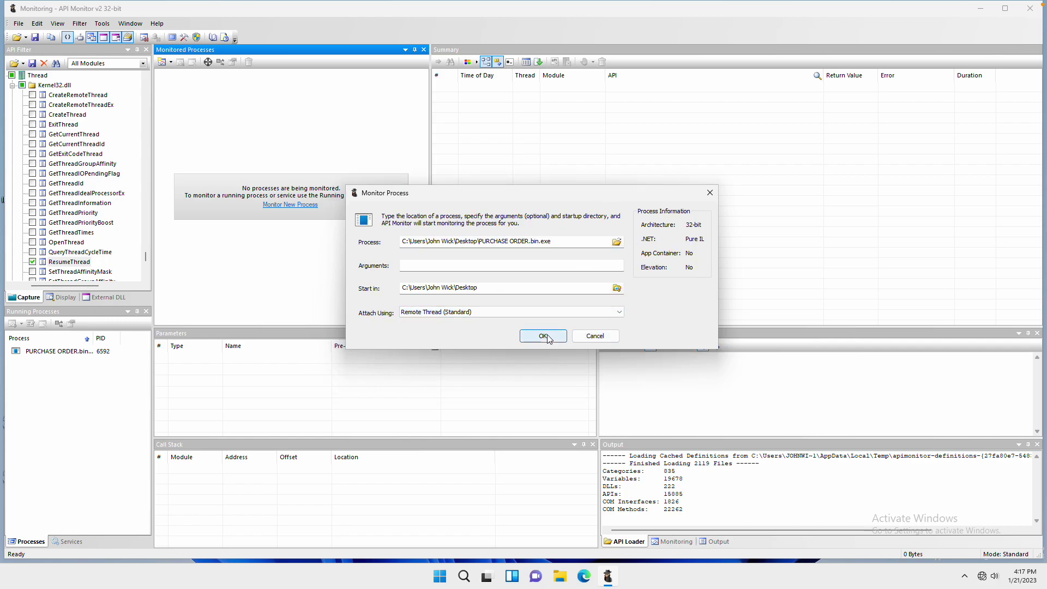
left_click(604, 336)
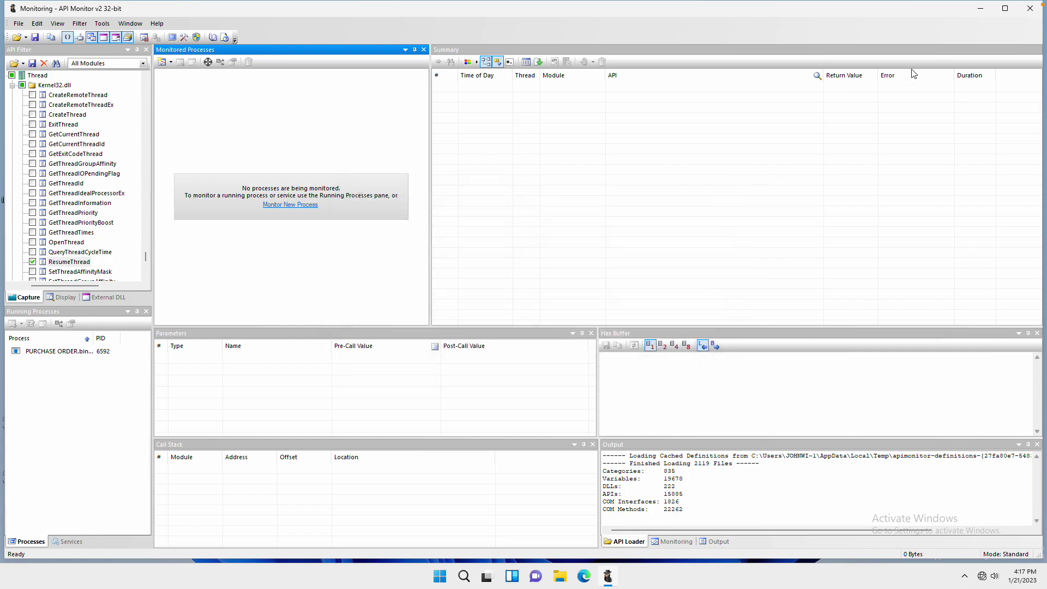
Step: Minimize API Monitor and launch Process Hacker with administrator rights
left_click(980, 12)
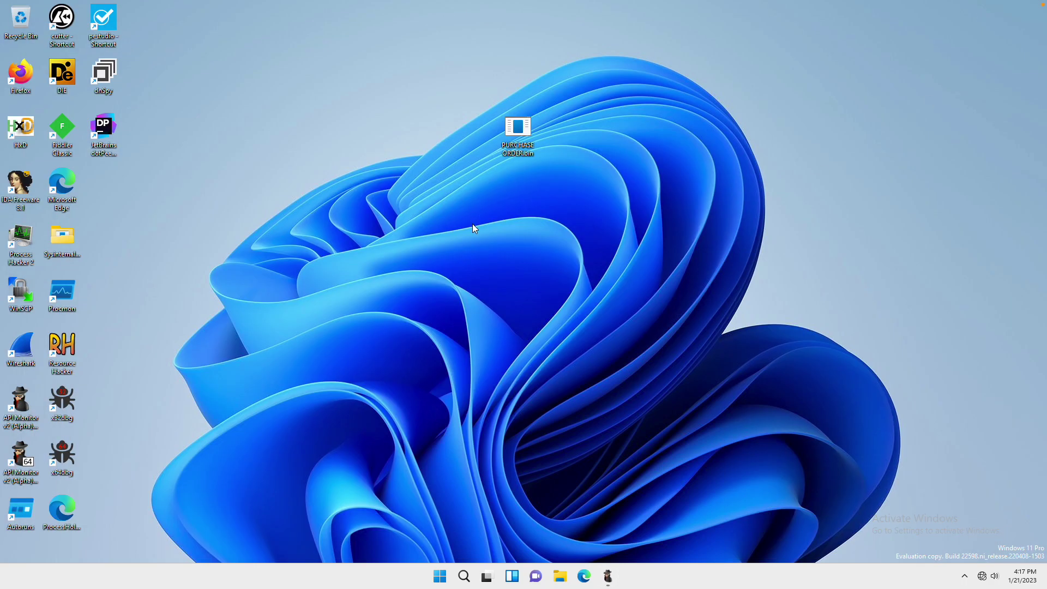
right_click(17, 238)
left_click(75, 291)
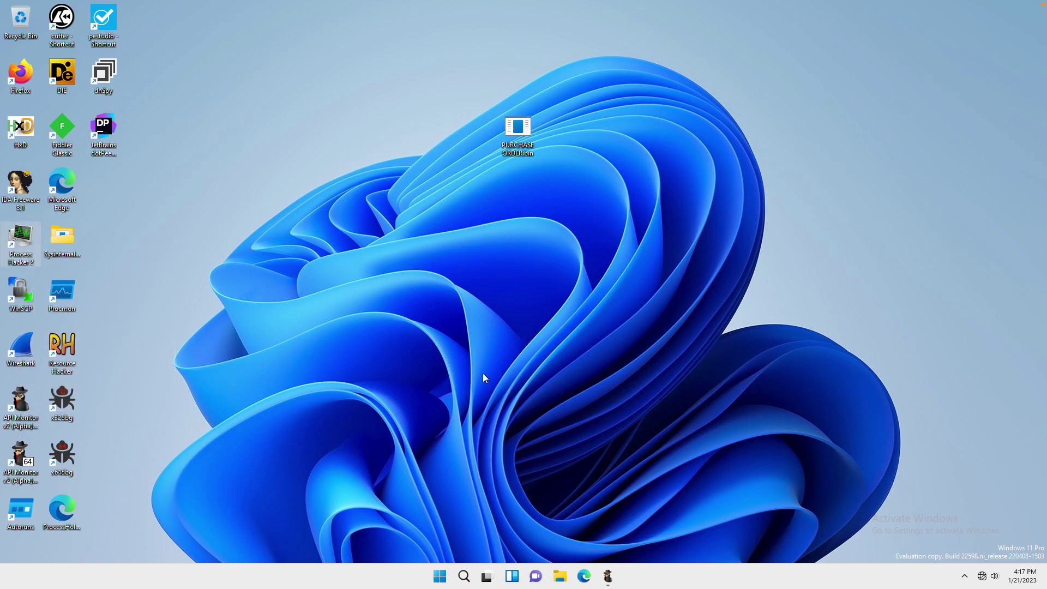
left_click(486, 385)
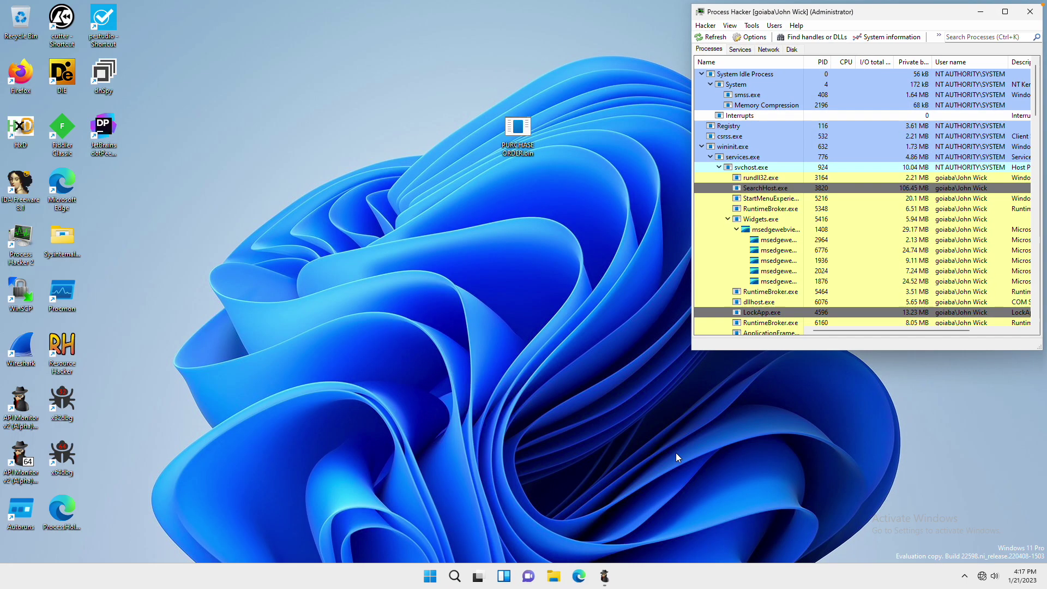
Step: Collapse the System Idle Process and wininit.exe trees, keep explorer.exe expanded, and make the Process Hacker window narrower
left_click(702, 147)
left_click(702, 74)
left_click(703, 156)
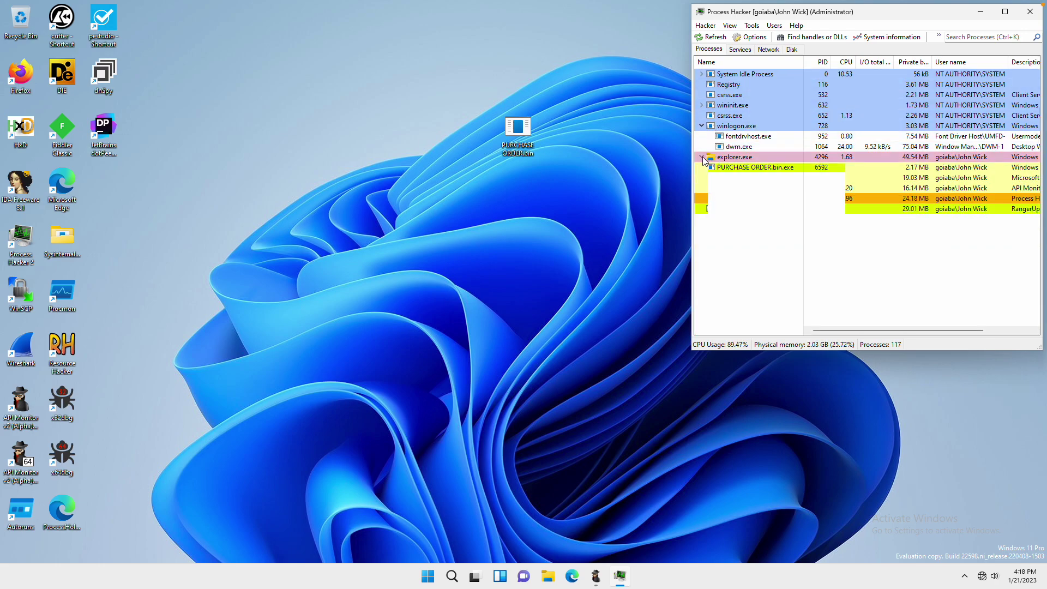
left_click(703, 156)
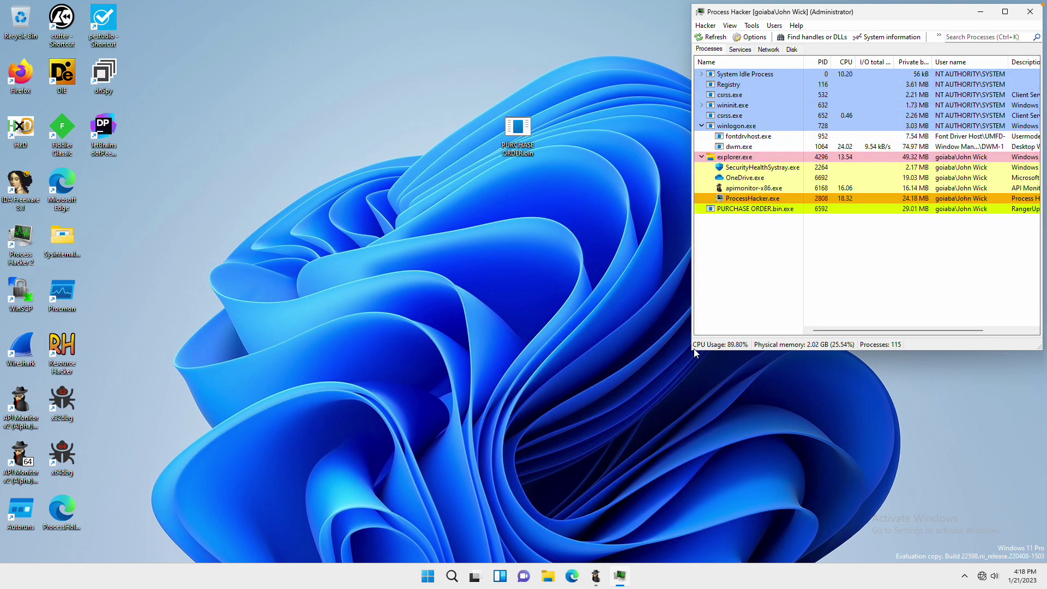
left_click_drag(693, 346, 734, 352)
Step: Switch to API Monitor and start monitoring PURCHASE ORDER.bin.exe as a new process, attached using Remote Thread (Standard)
left_click(595, 576)
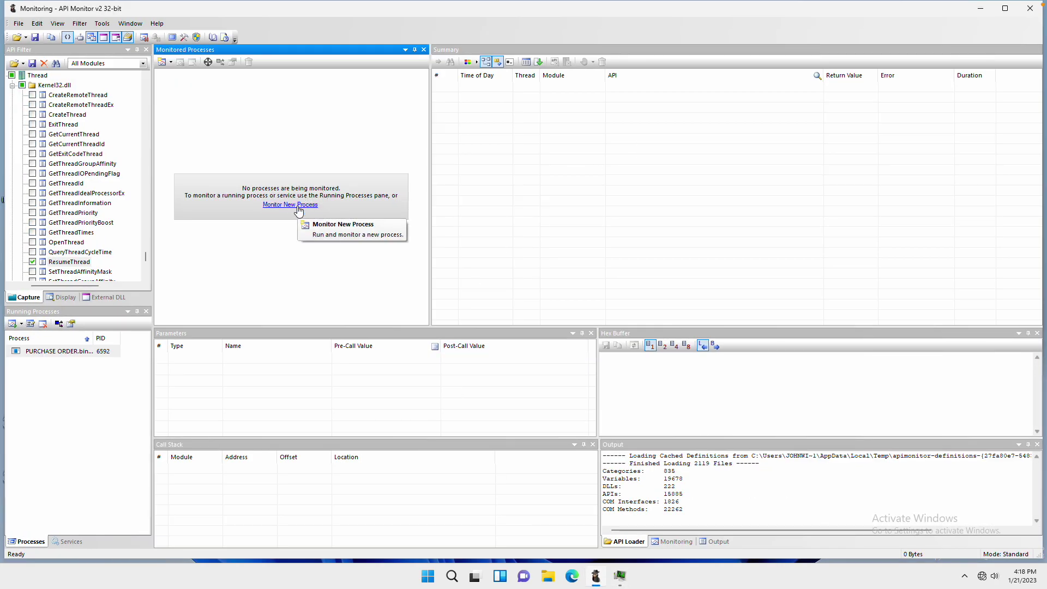
left_click(297, 208)
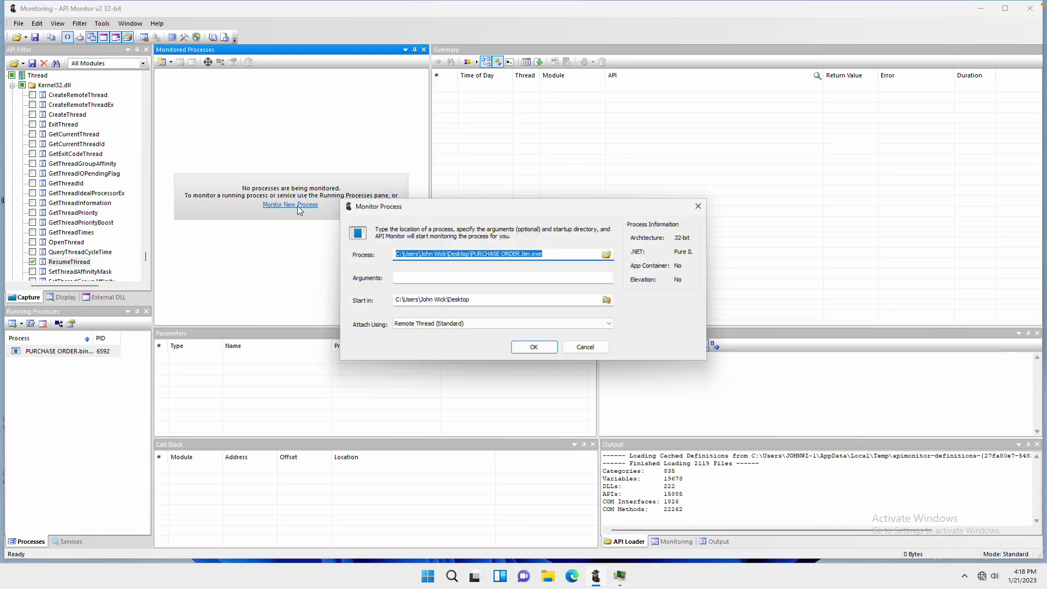
left_click(516, 324)
left_click(516, 321)
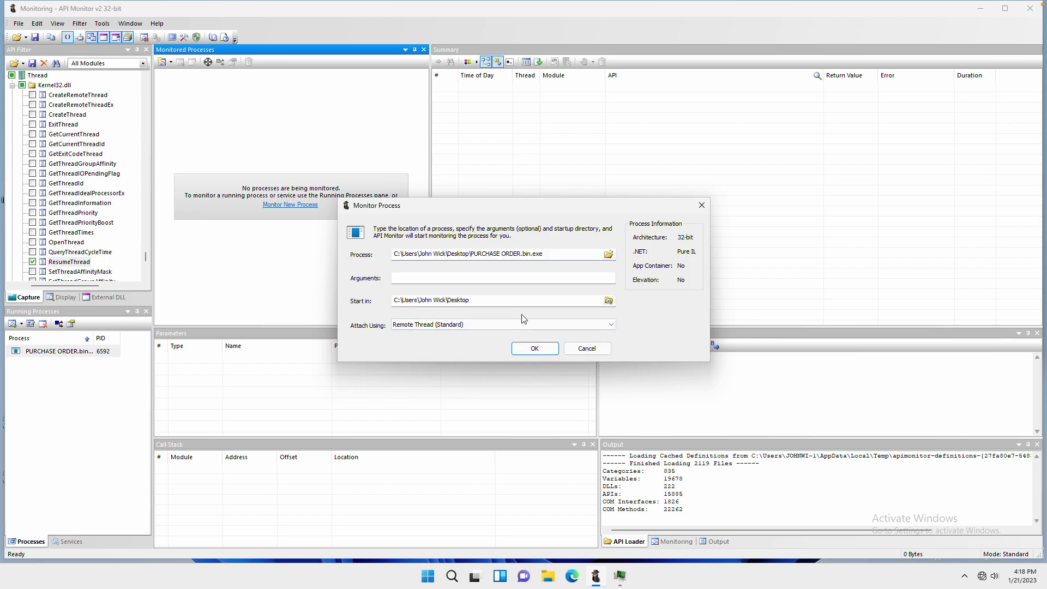
left_click(526, 352)
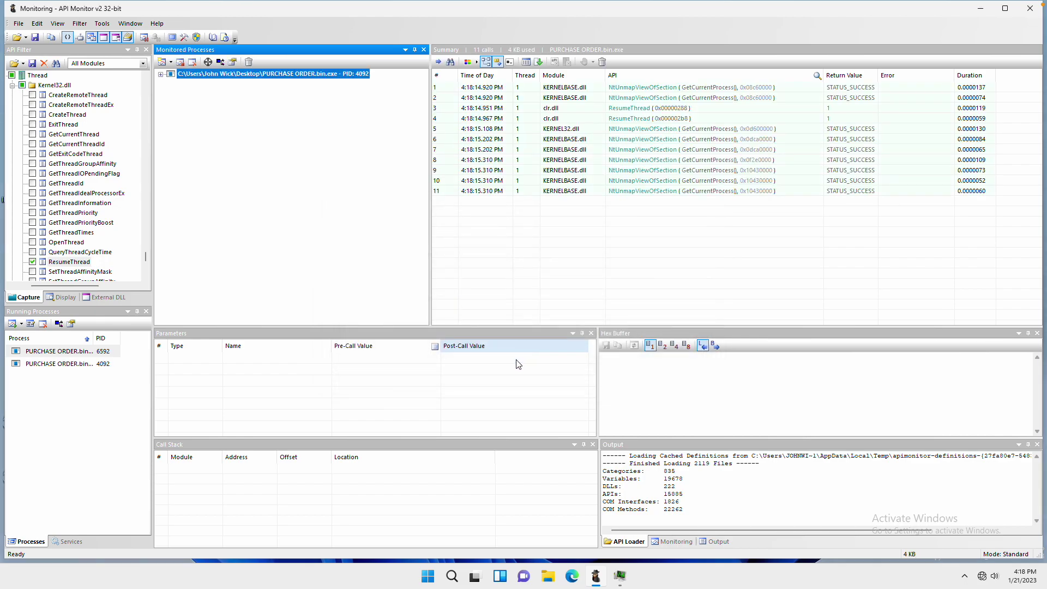
Step: Watch the PURCHASE ORDER.bin.exe processes in Process Hacker until the monitored one exits, and return to API Monitor
left_click(620, 576)
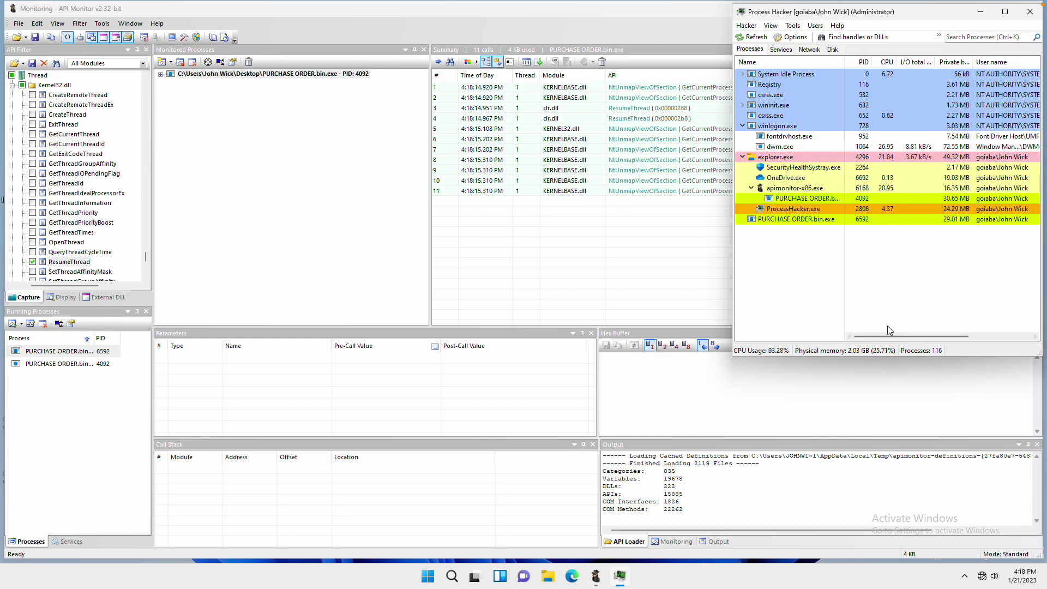
mouse_move(791, 203)
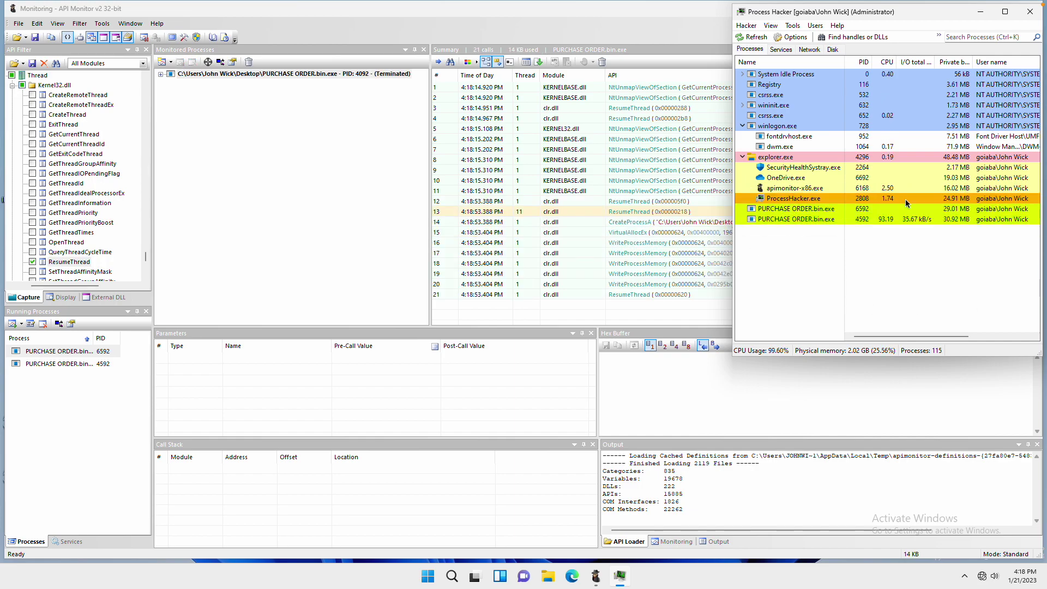
left_click(980, 13)
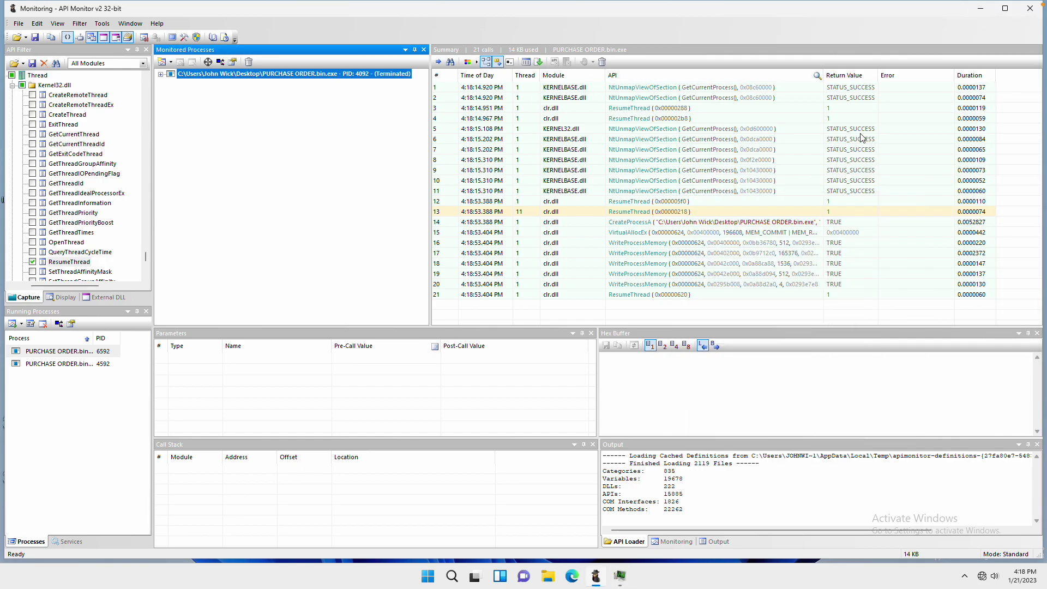
Step: Review the captured NtUnmapViewOfSection, ResumeThread, CreateProcessA and VirtualAllocEx calls and their parameters
left_click(702, 90)
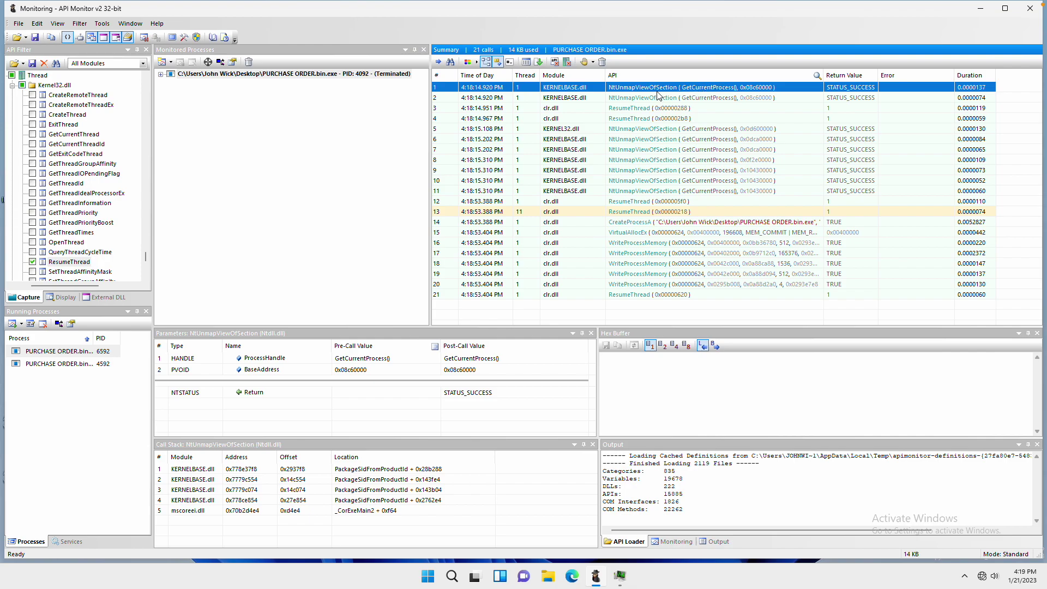
left_click(712, 110)
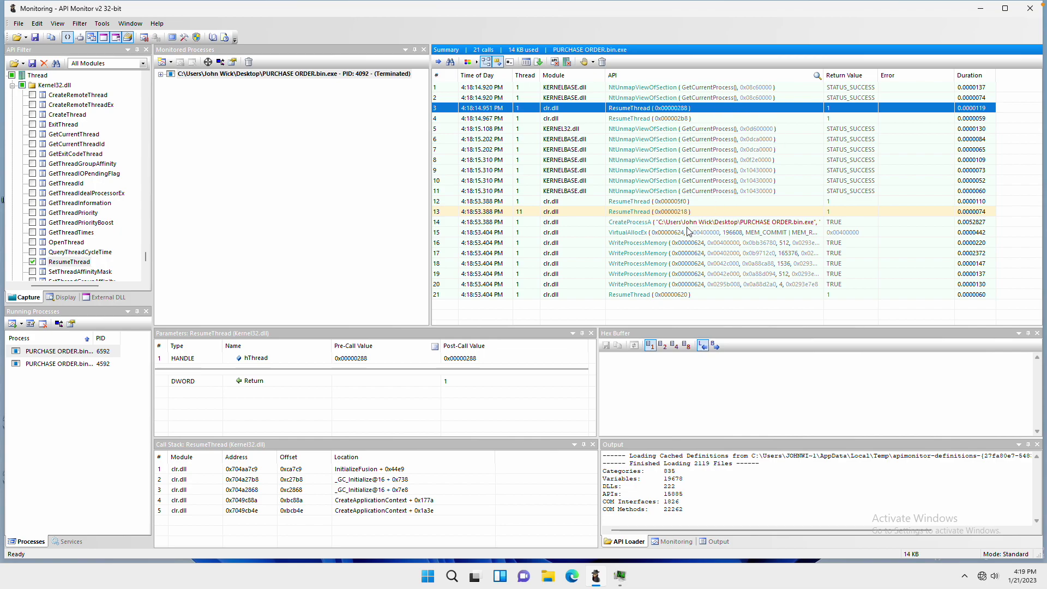
left_click(639, 225)
left_click(639, 238)
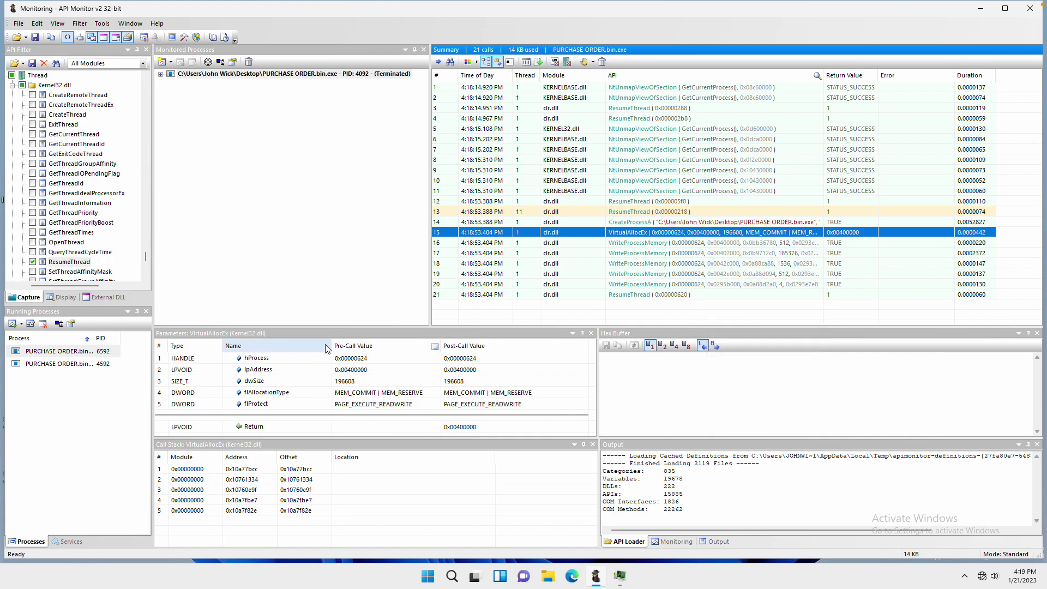
left_click(717, 87)
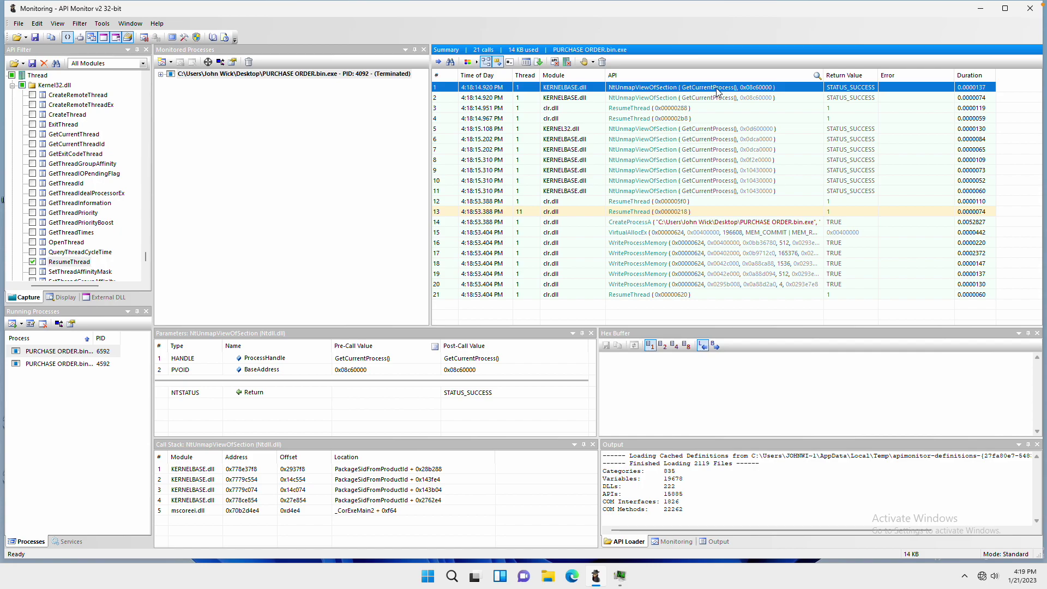
left_click(706, 129)
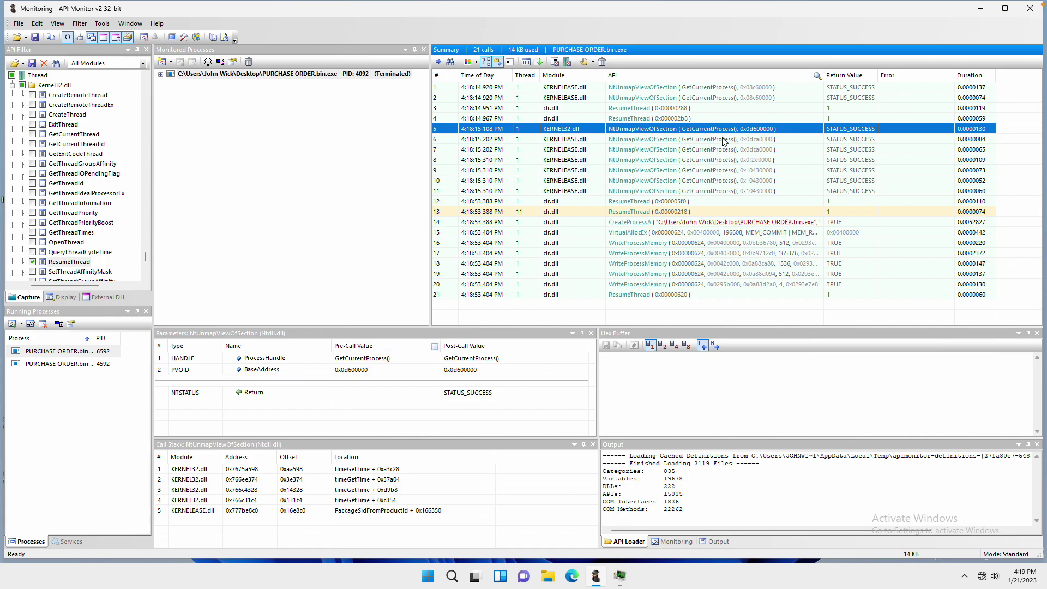
mouse_move(725, 142)
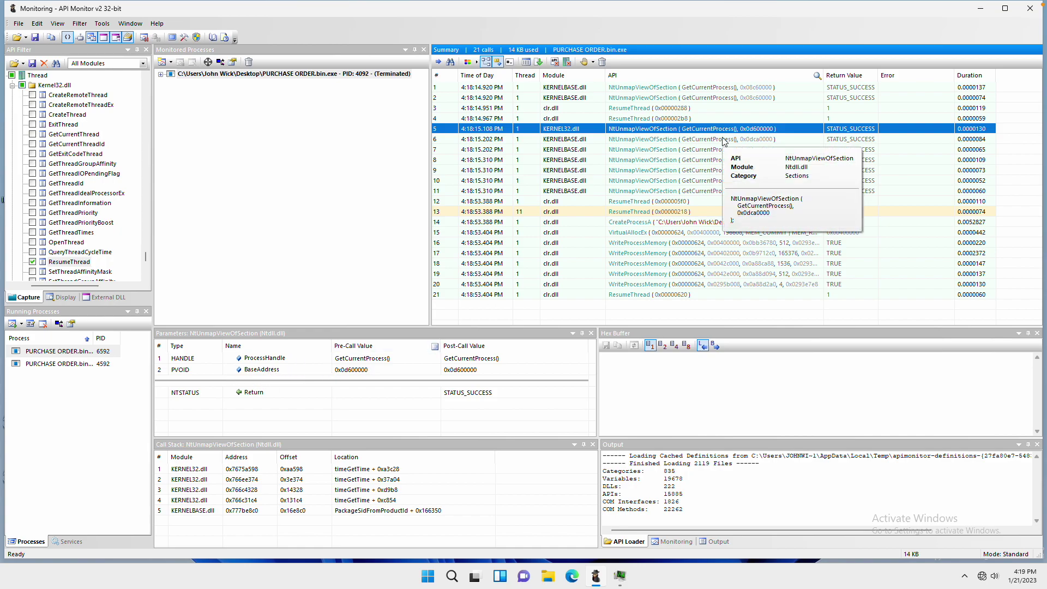
left_click(705, 202)
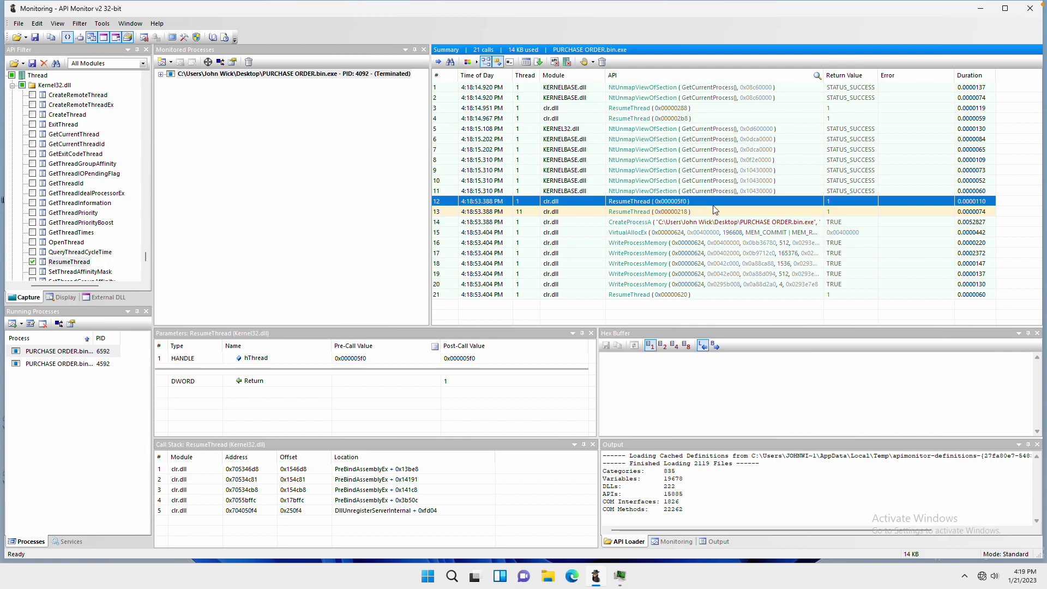
mouse_move(706, 205)
Step: Examine the dwCreationFlags parameter of the captured CreateProcessA call
left_click(619, 224)
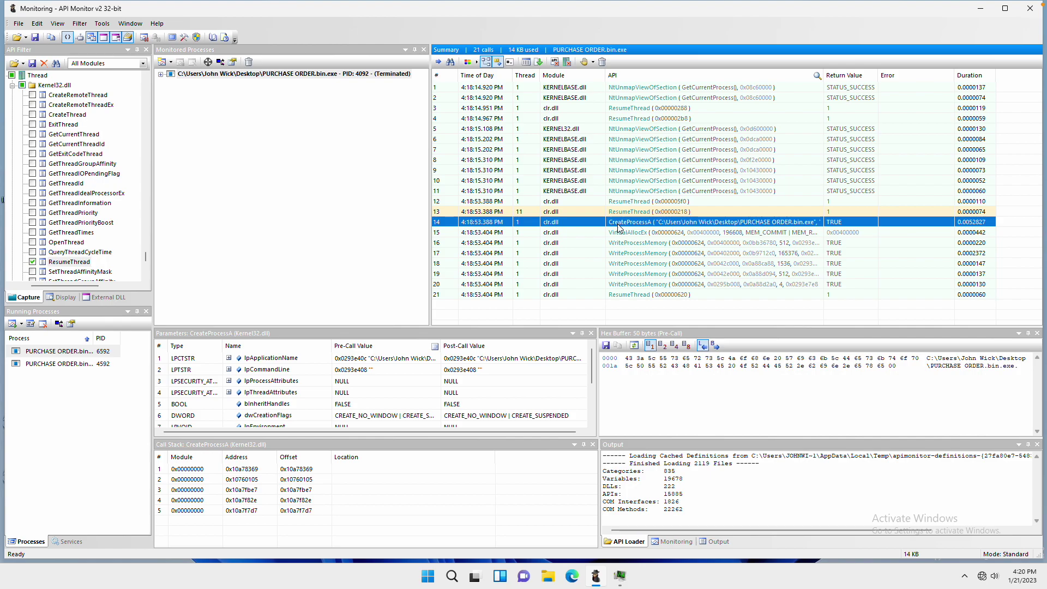
left_click(291, 418)
left_click(291, 419)
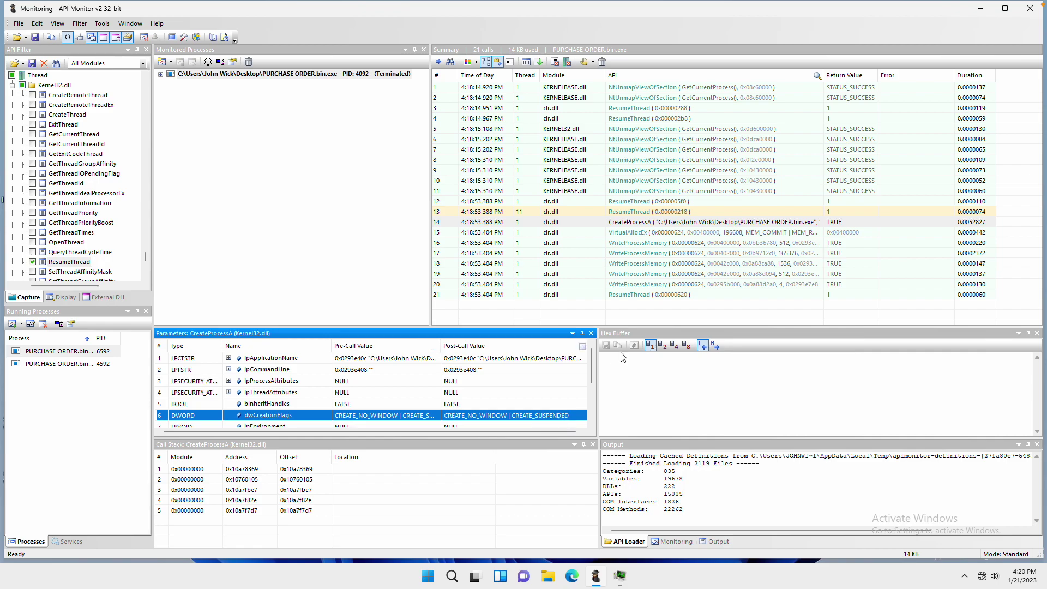
Step: Examine the VirtualAllocEx parameters and the buffer bytes written by the first WriteProcessMemory call
left_click(712, 233)
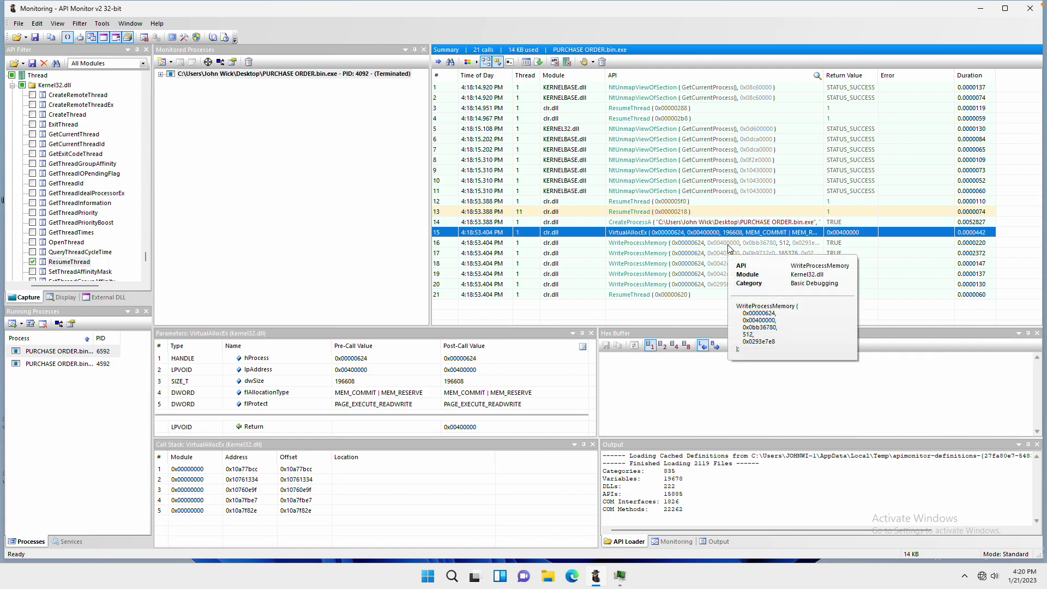
left_click(729, 248)
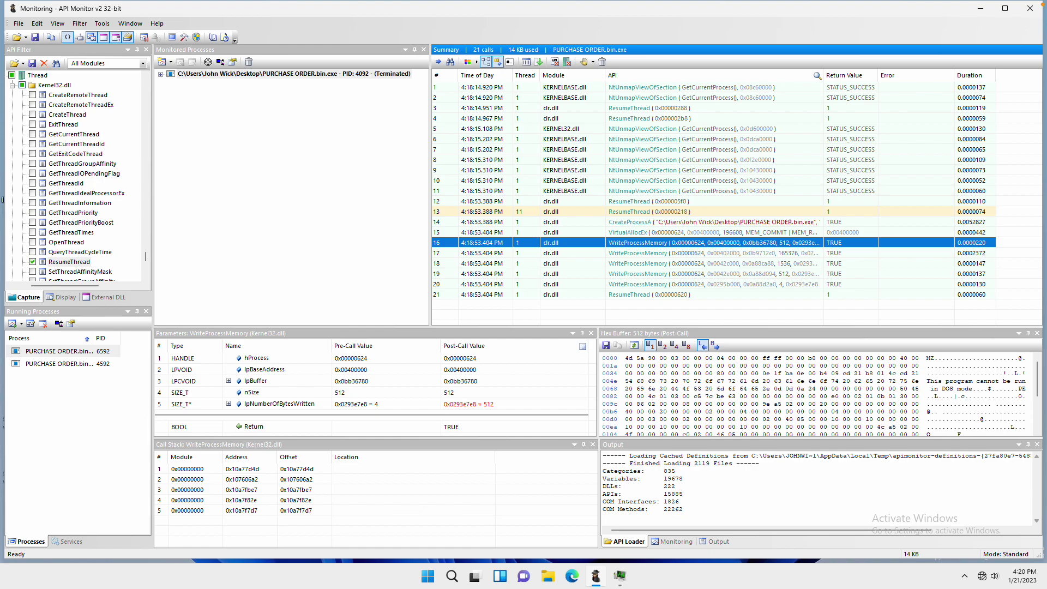
left_click(627, 359)
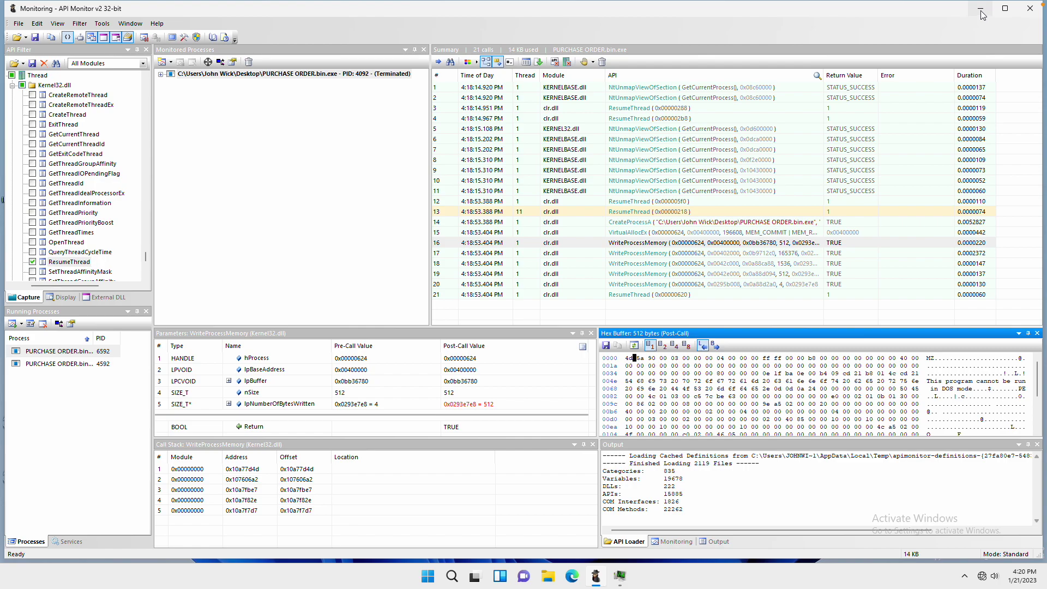
Step: Close API Monitor, discarding the capture, and open the desktop file PURCHASE ORDER.bin in x32dbg
left_click(1030, 8)
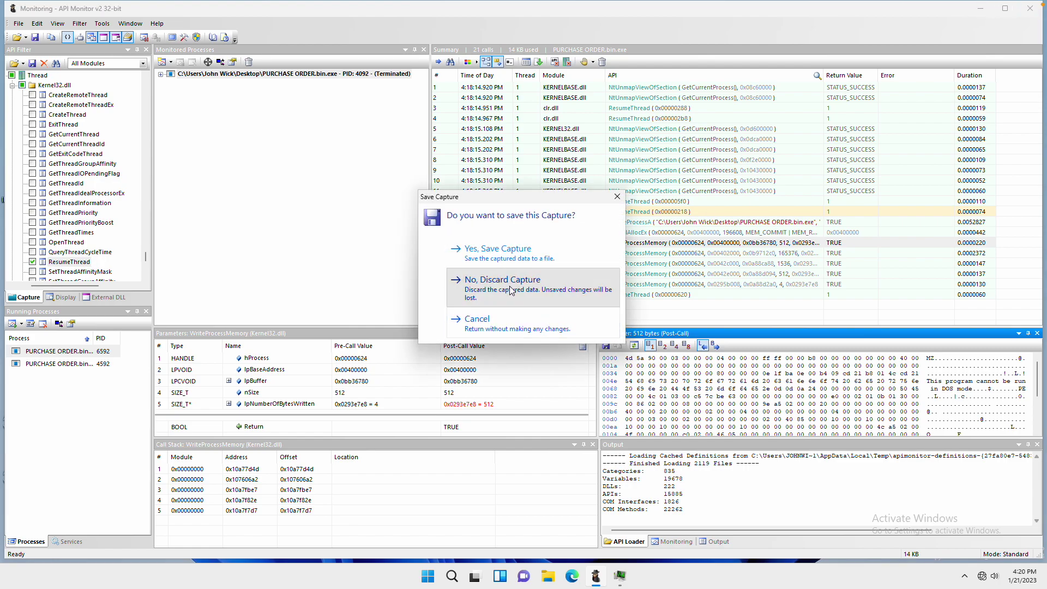
left_click(511, 291)
left_click_drag(533, 129, 62, 402)
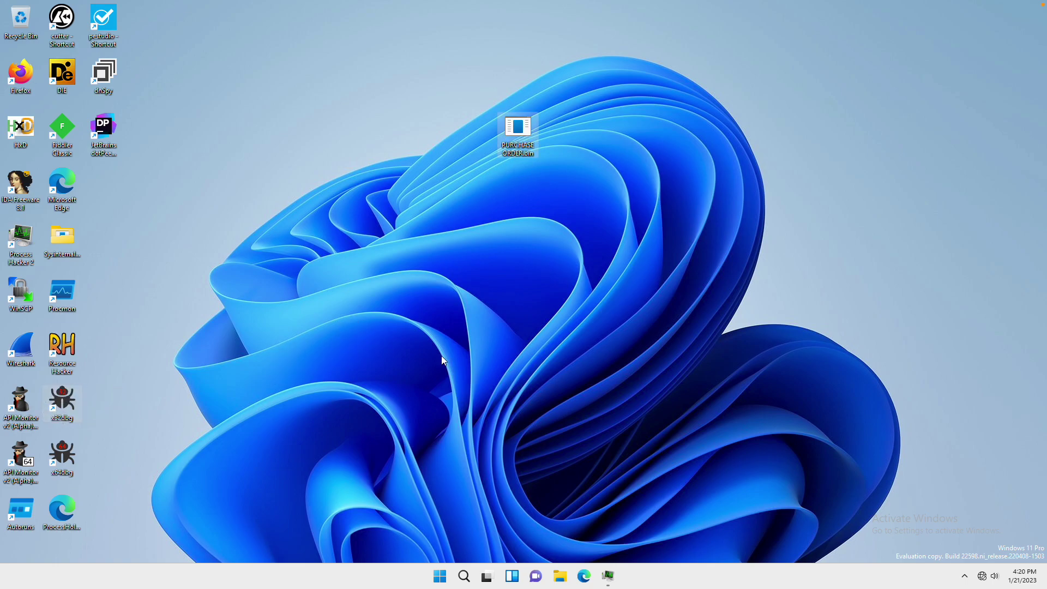
Step: Maximize the x32dbg window
mouse_move(722, 109)
left_click_drag(653, 113, 583, 121)
mouse_move(660, 121)
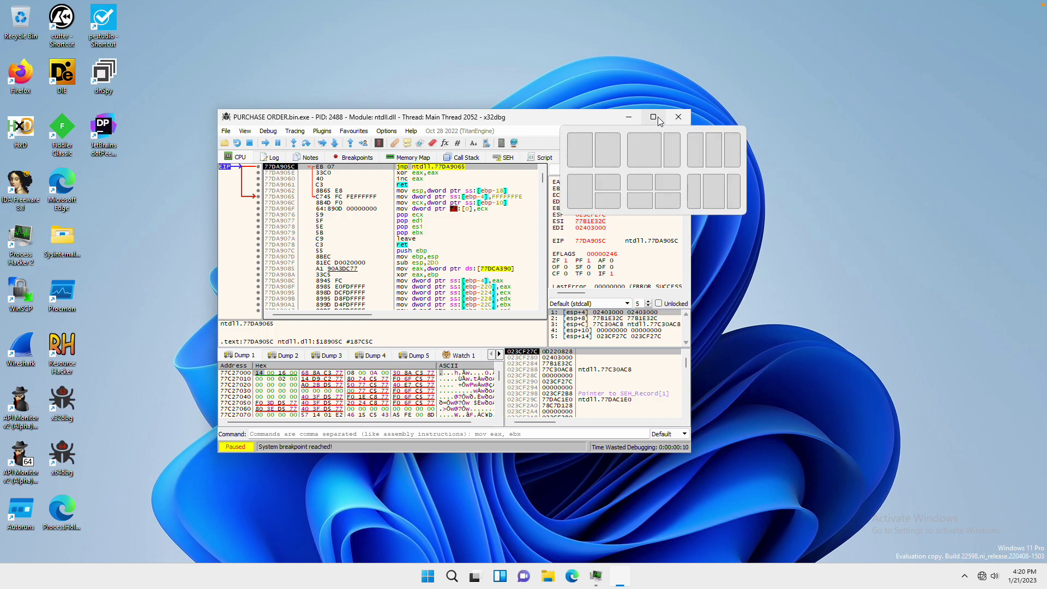
left_click(608, 150)
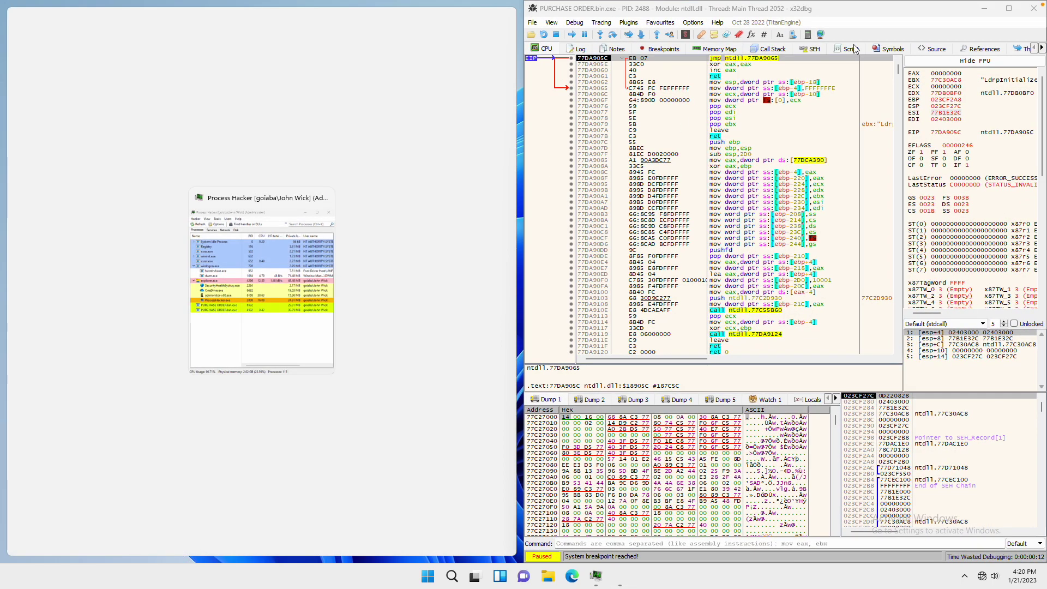
left_click(1010, 11)
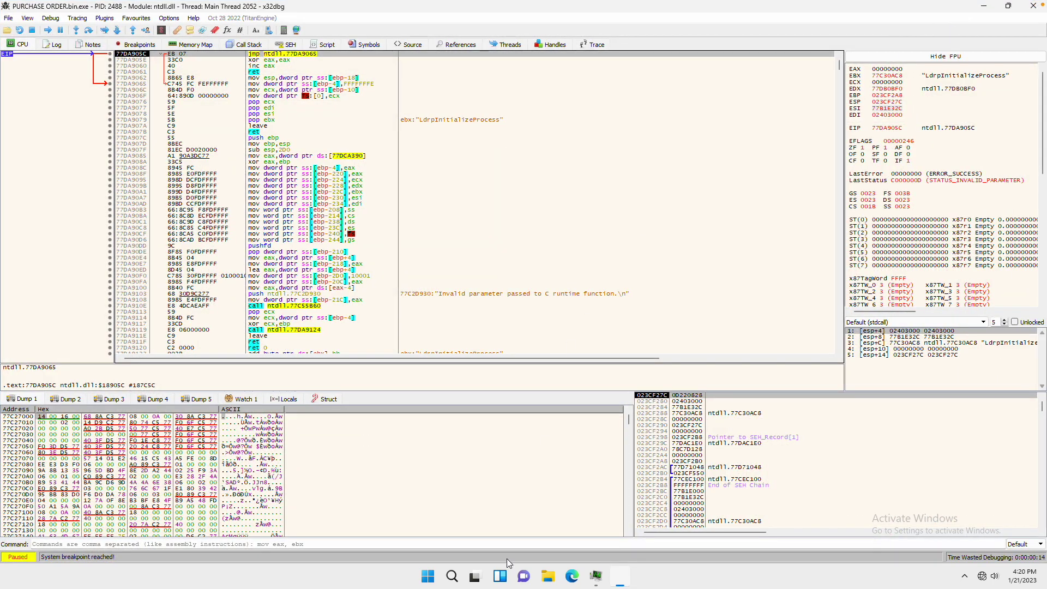
Step: Set a breakpoint on WriteProcessMemory with the bp command
left_click(211, 543)
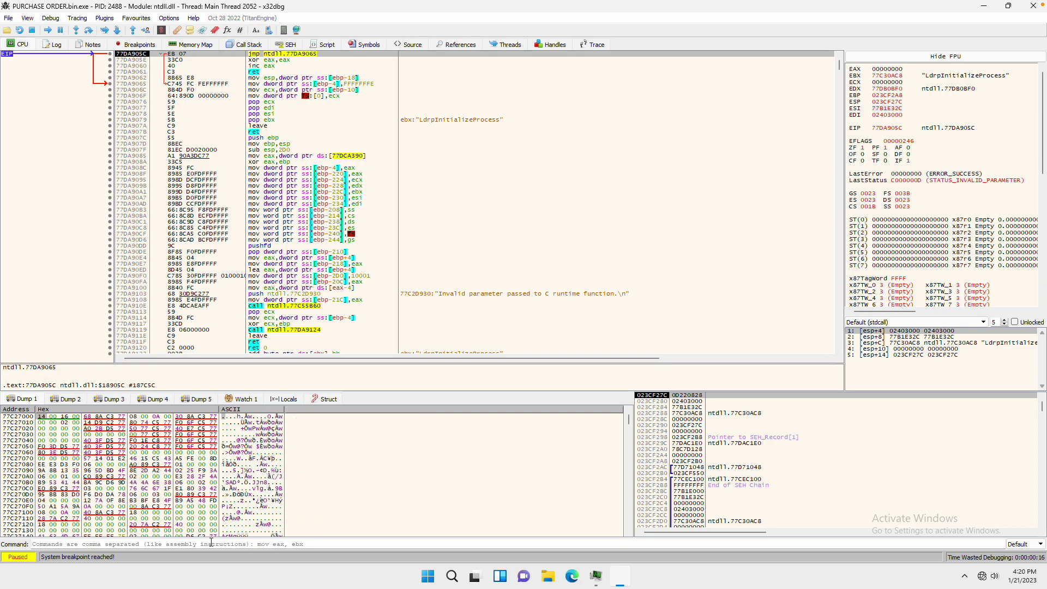
type("bp")
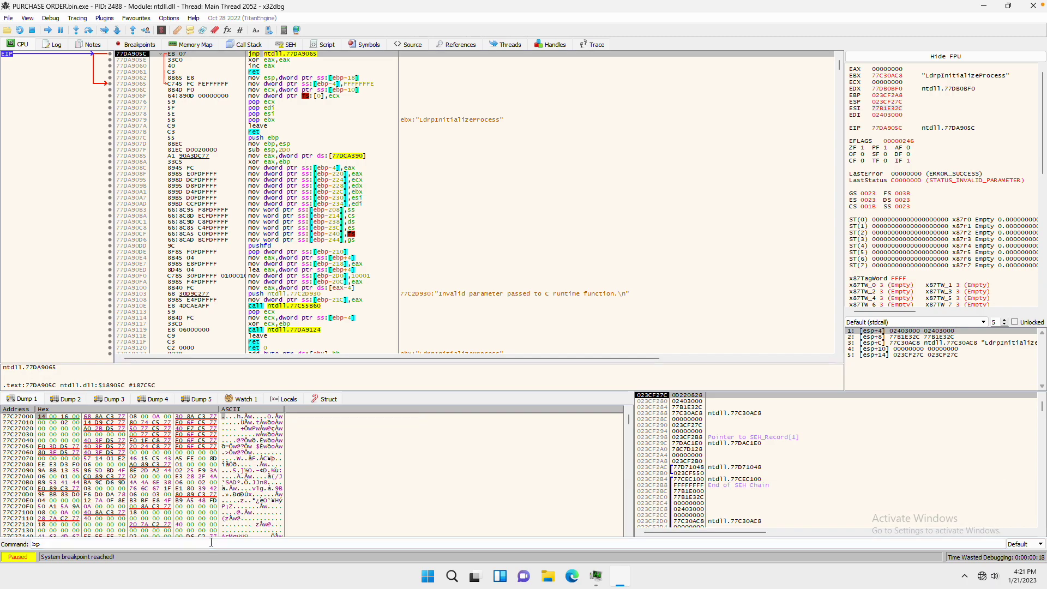
type(" Write")
type("ProcessM")
type("mo")
type("mo")
key("Return")
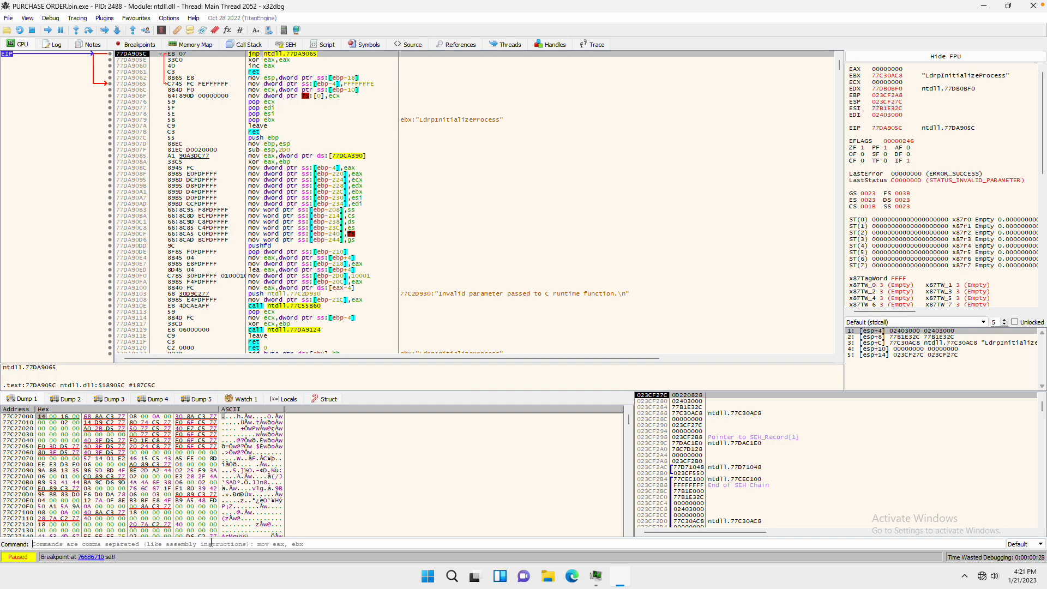
Step: Run the sample, continuing past the first-chance exception, until the WriteProcessMemory breakpoint is reached
left_click(210, 541)
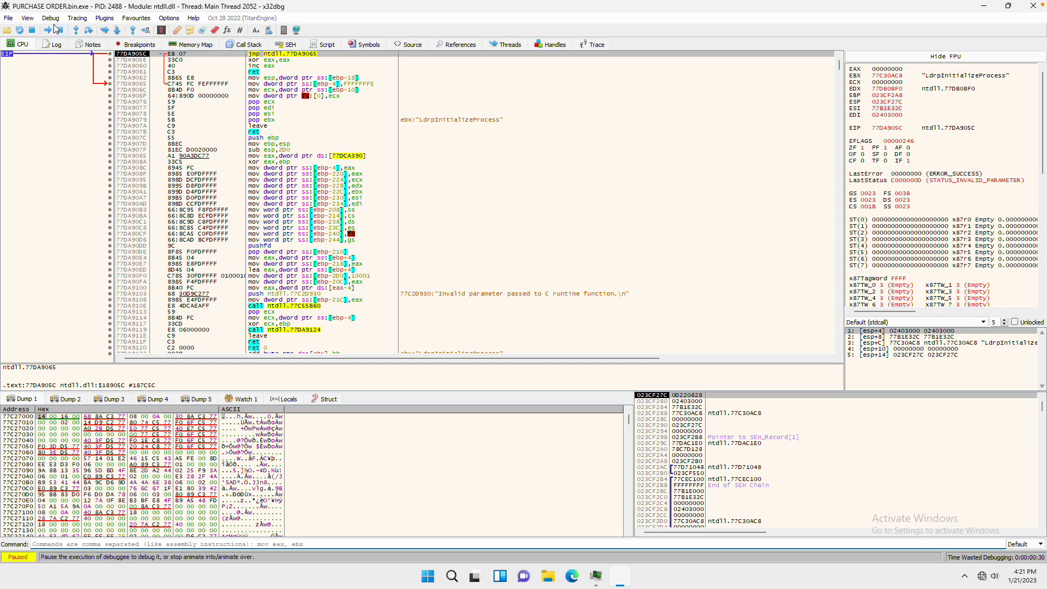
left_click(49, 31)
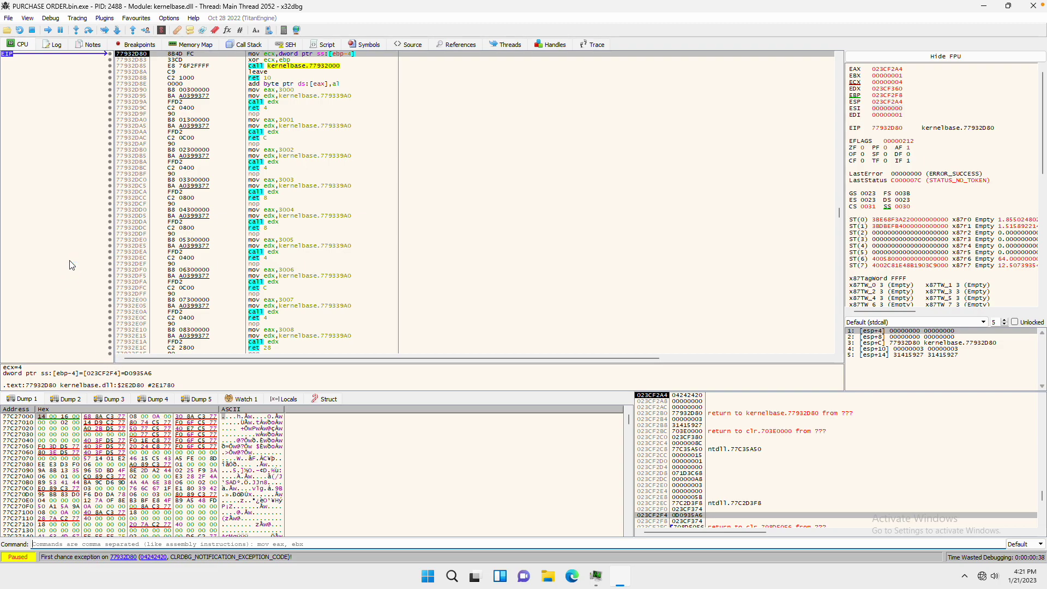
key("F9")
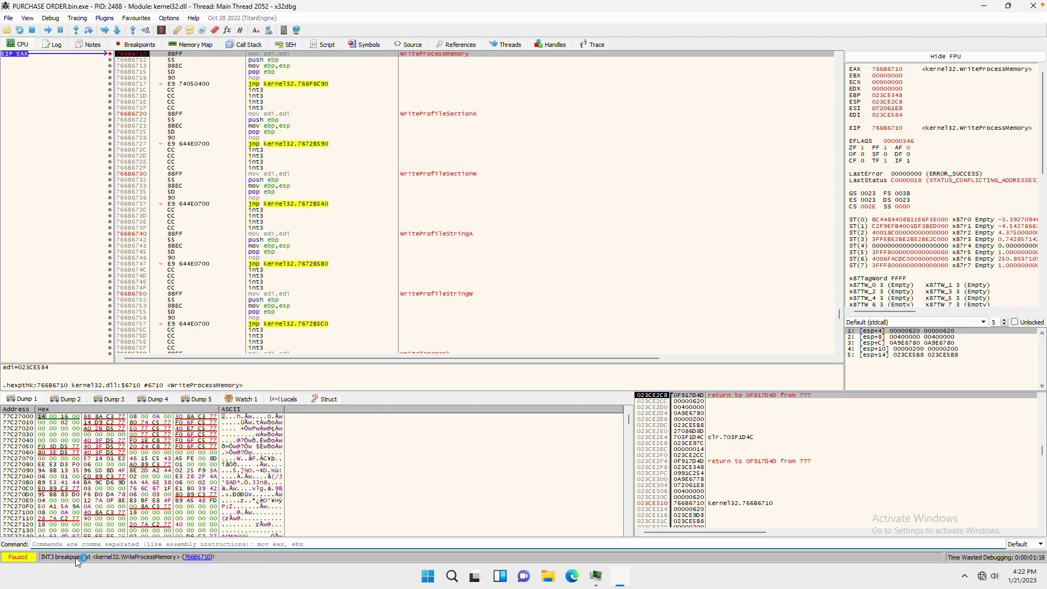
Step: Follow the third WriteProcessMemory argument, [esp+C], in the dump
mouse_move(949, 181)
right_click(917, 343)
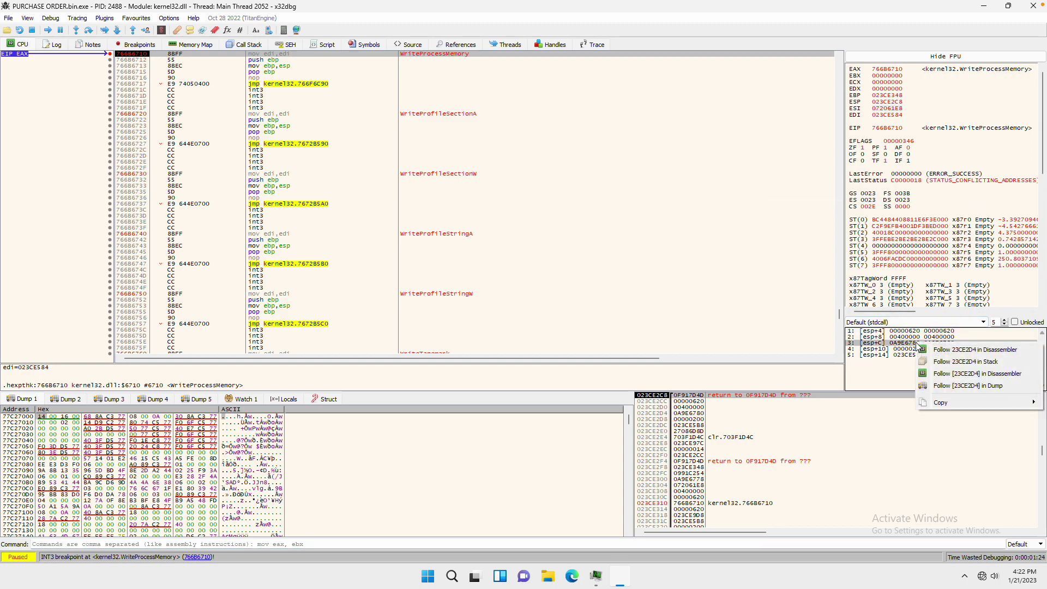
left_click(961, 386)
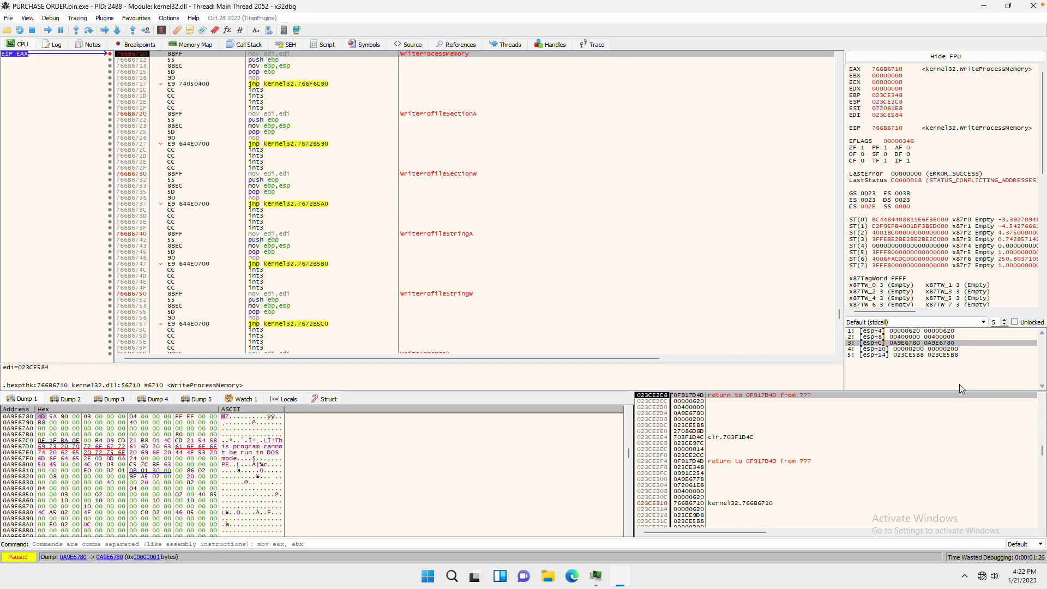
right_click(40, 416)
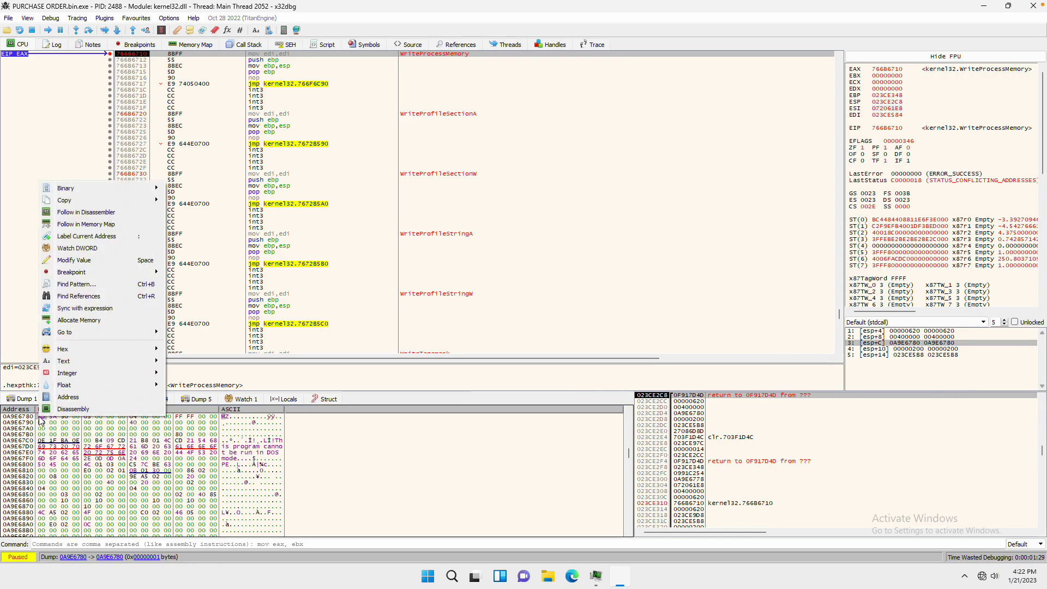
left_click(80, 224)
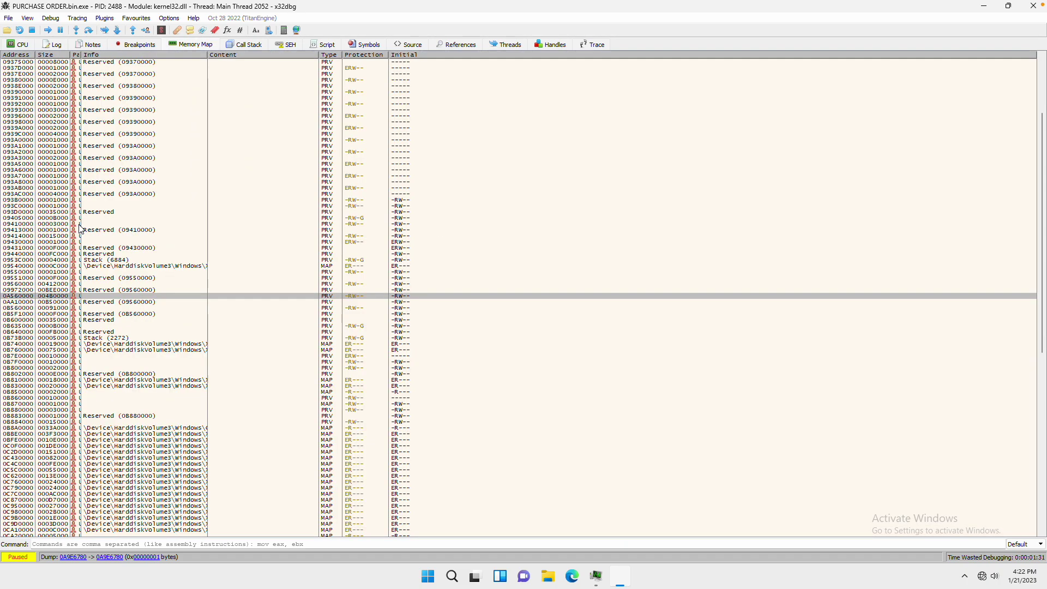
right_click(65, 299)
left_click(99, 328)
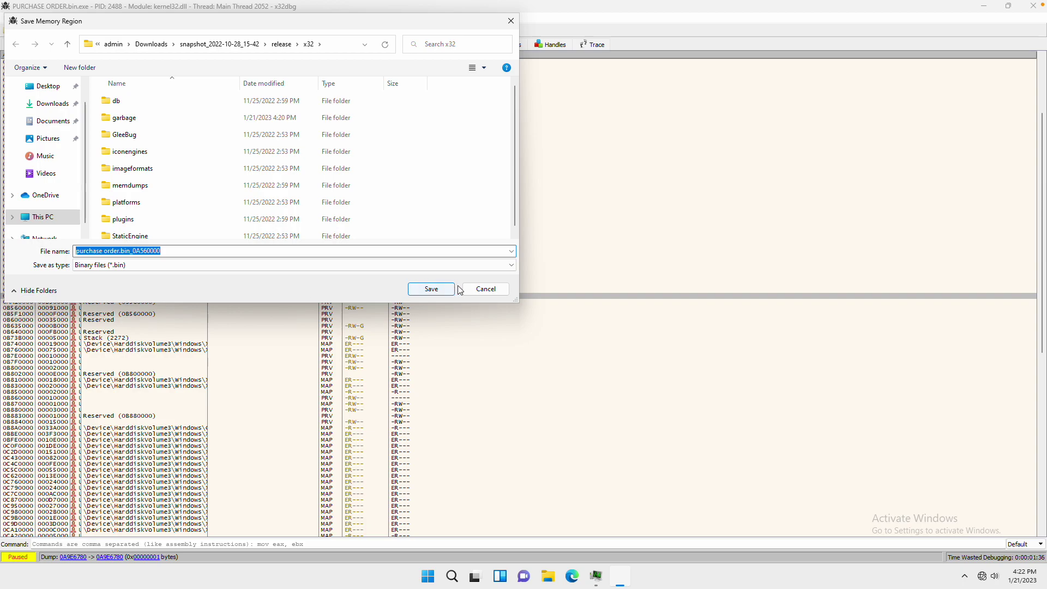
left_click(484, 290)
left_click(27, 44)
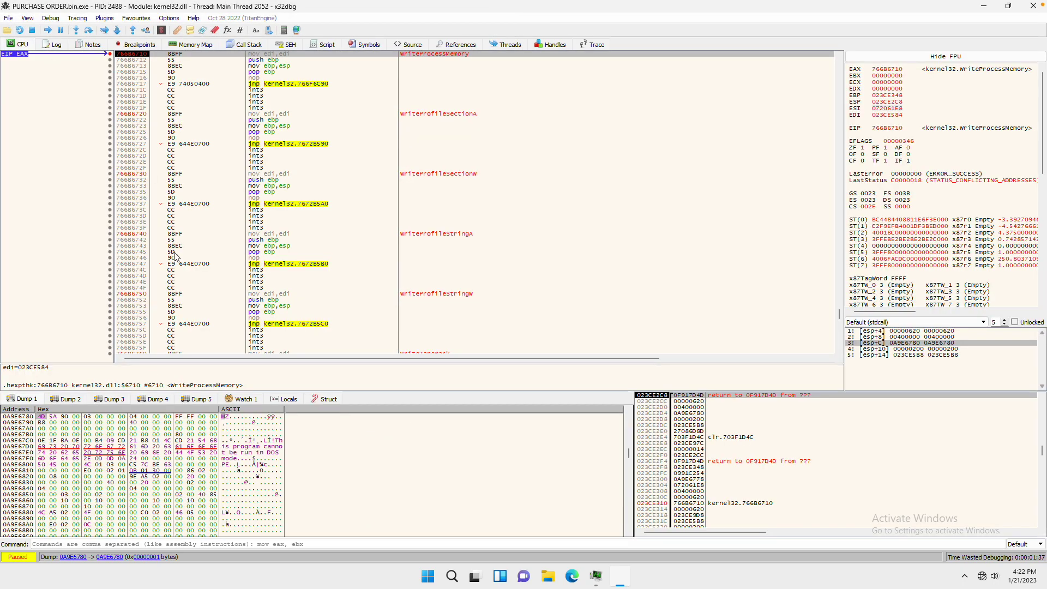
Step: Follow the start of the dumped MZ data in the memory map and save its memory region to the Desktop as dump.bin
right_click(43, 417)
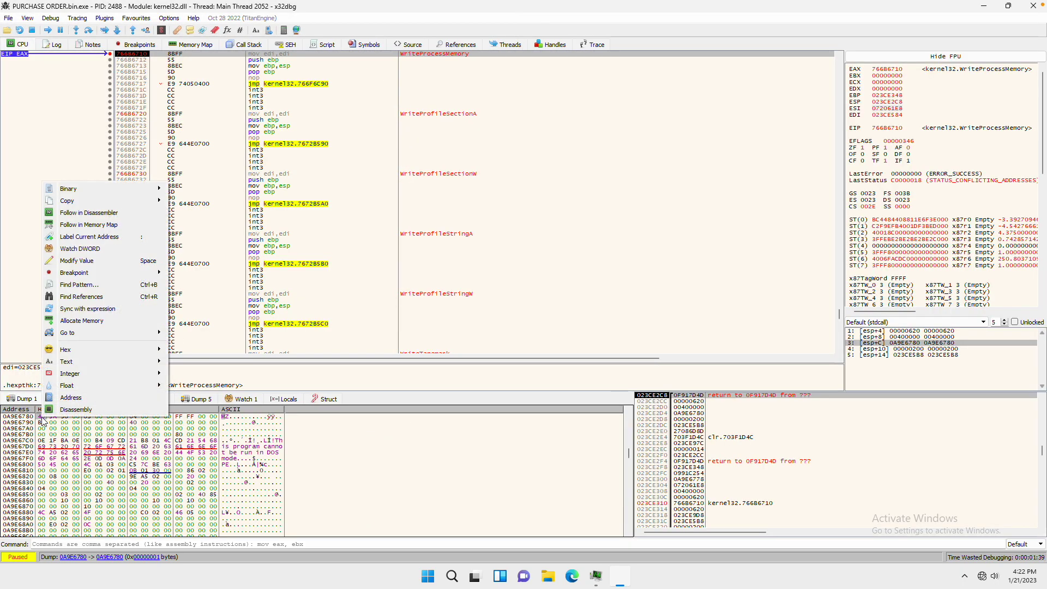
left_click(116, 226)
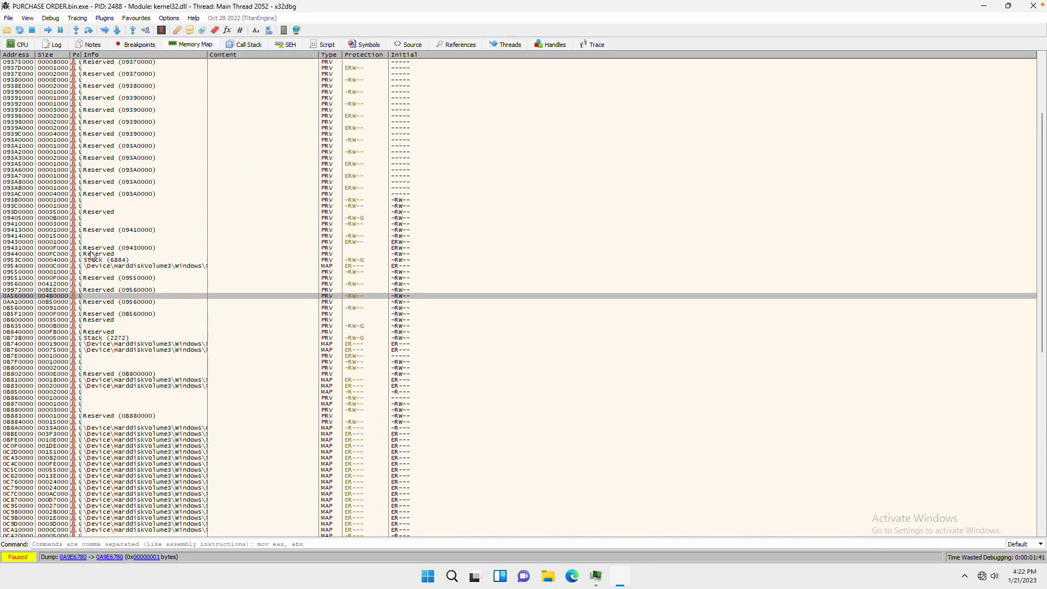
right_click(60, 299)
left_click(88, 325)
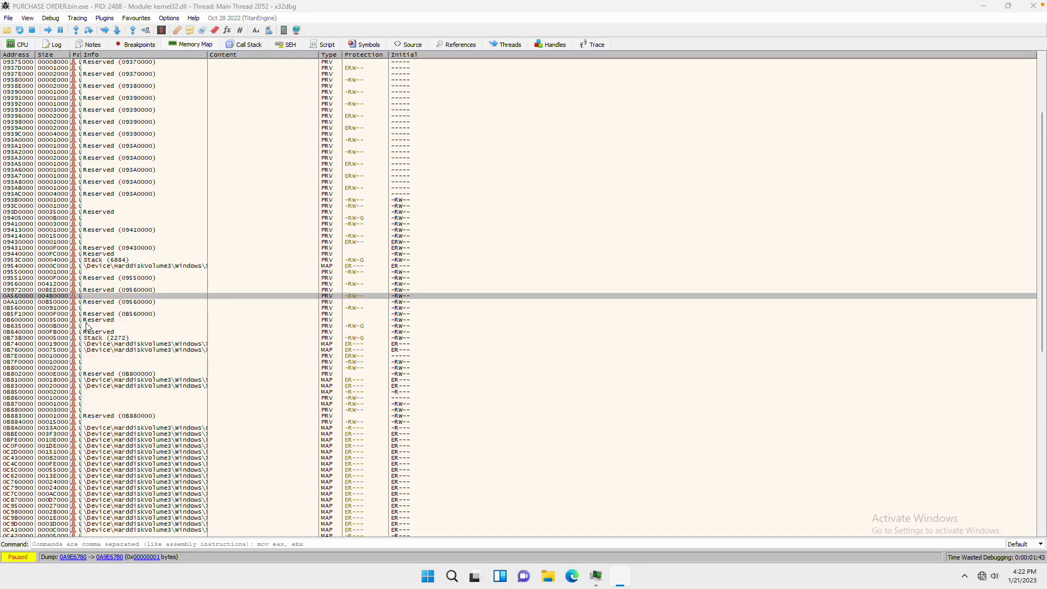
type("dum")
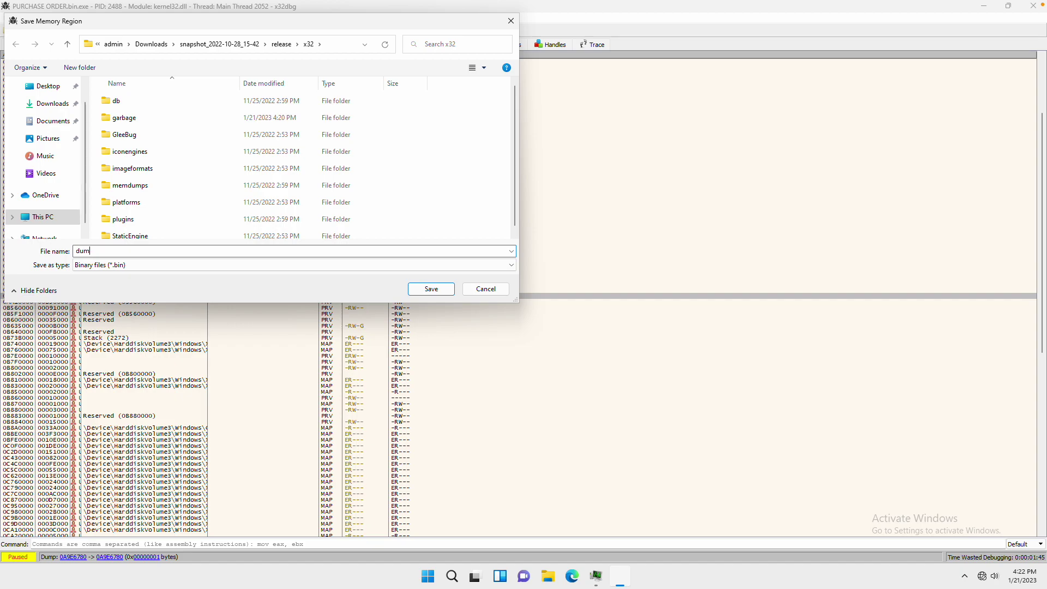
scroll(39, 106, "up", 1)
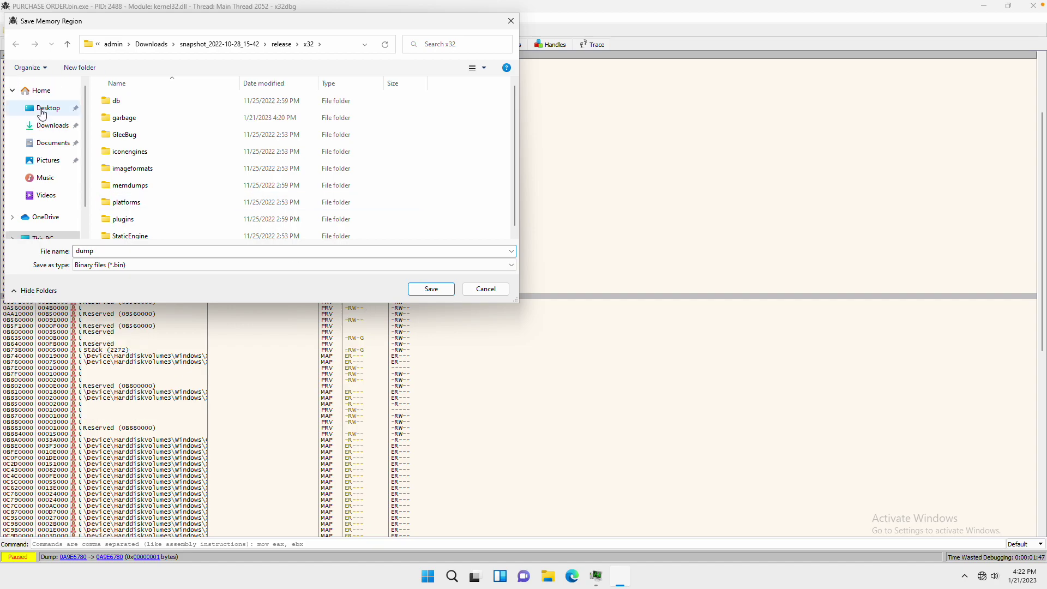
left_click(47, 108)
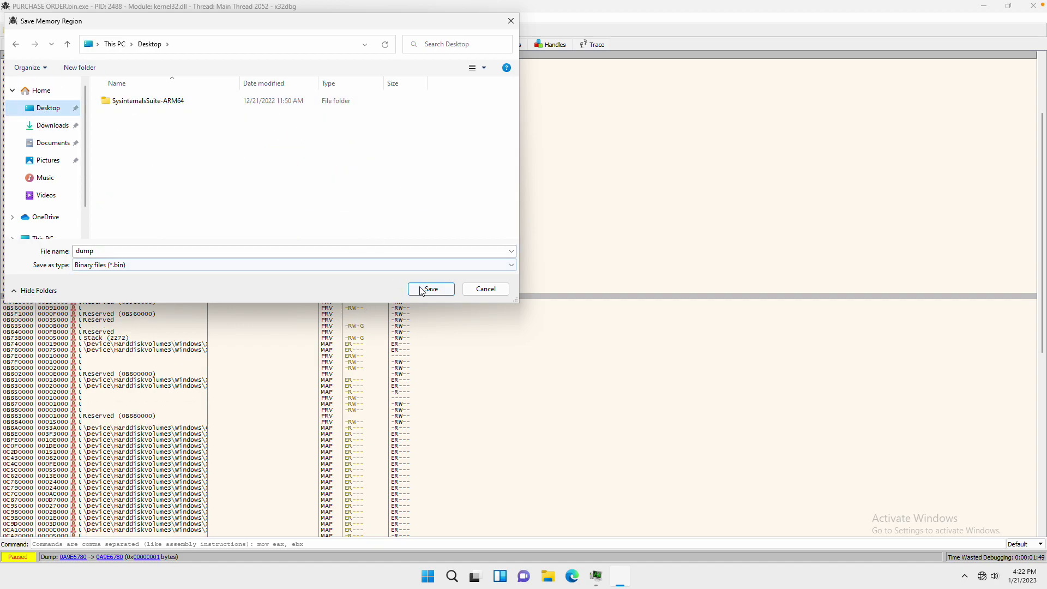
left_click(425, 289)
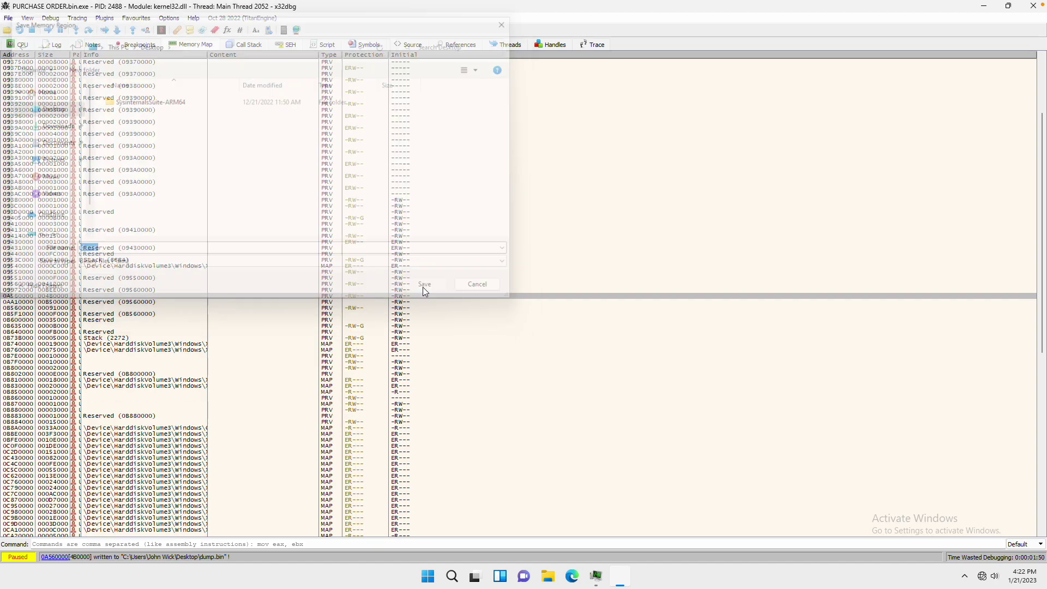
Step: Minimize x32dbg, open dump.bin from the desktop in HxD and maximize the HxD window
left_click(984, 6)
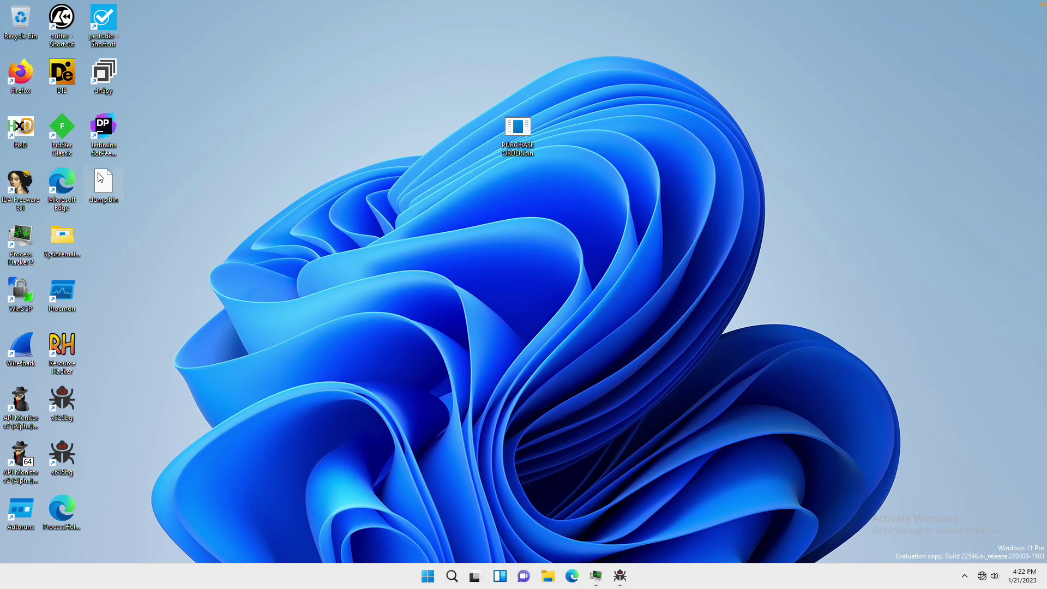
left_click_drag(111, 189, 22, 131)
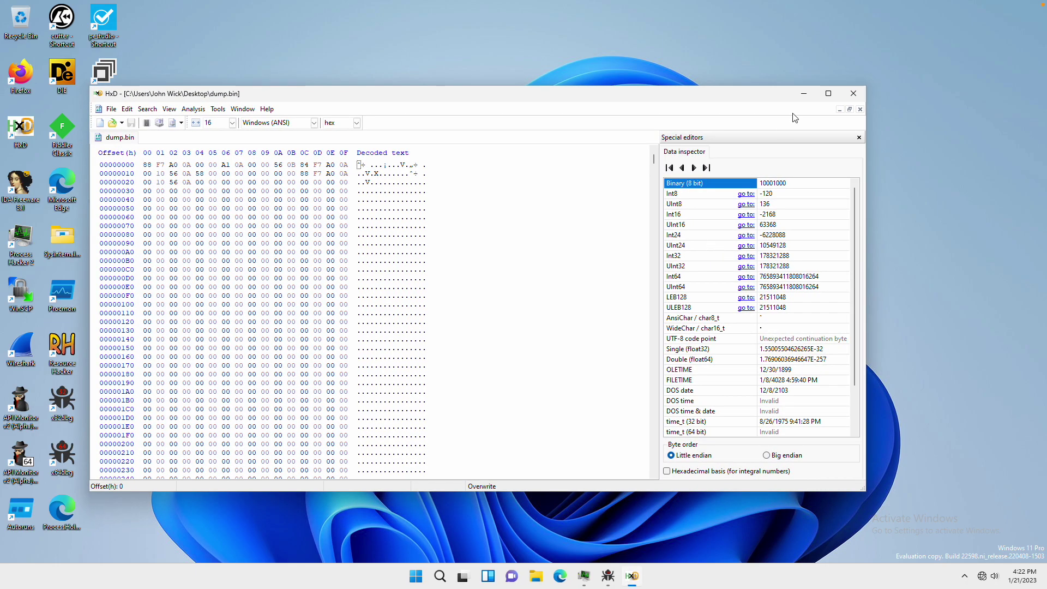
left_click(837, 93)
mouse_move(836, 76)
left_mouse_down()
mouse_move(829, 153)
mouse_move(823, 71)
left_mouse_up()
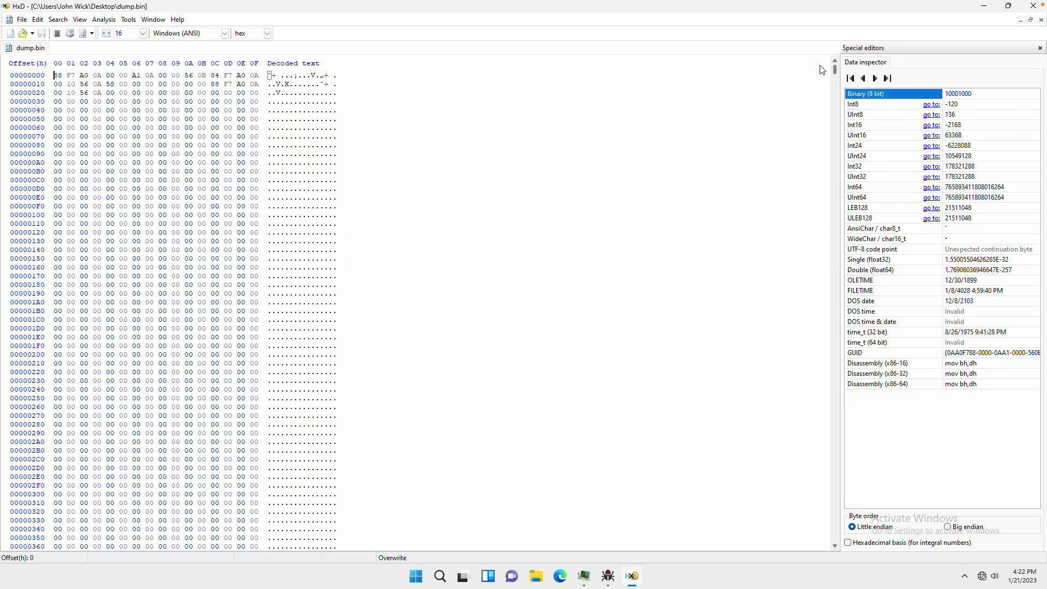
Step: Search dump.bin in all directions for every occurrence of the text string "This Program"
left_click(70, 34)
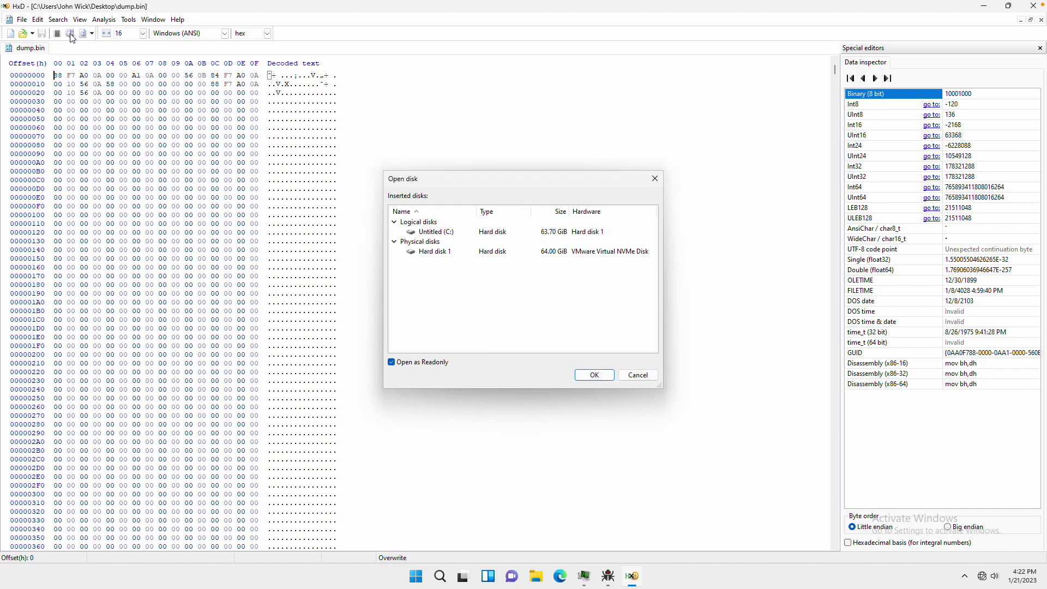
key("Escape")
left_click(58, 19)
left_click(61, 31)
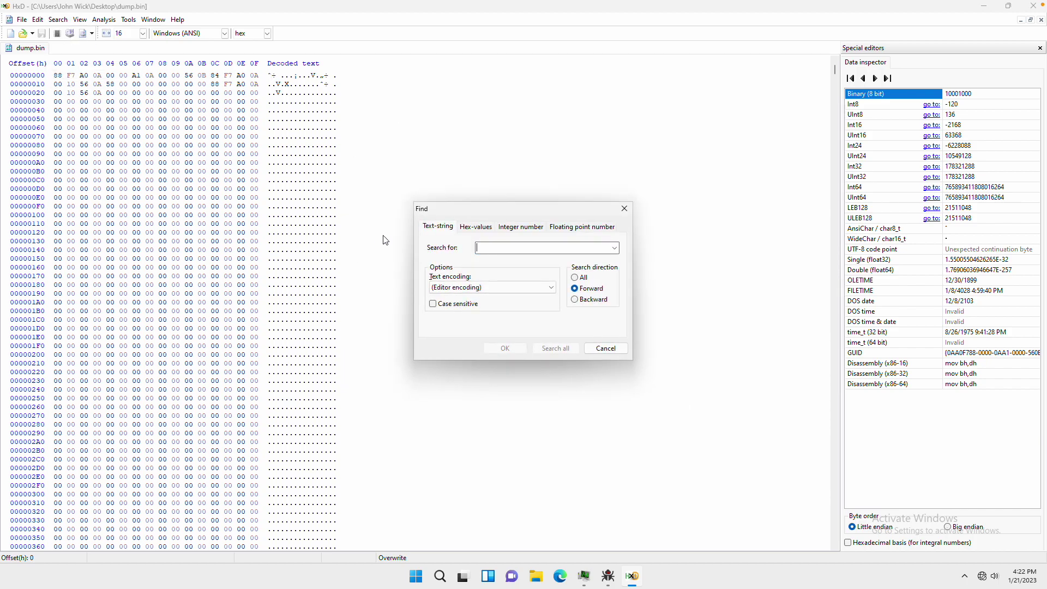
left_click(575, 278)
left_click(555, 248)
type("This Program")
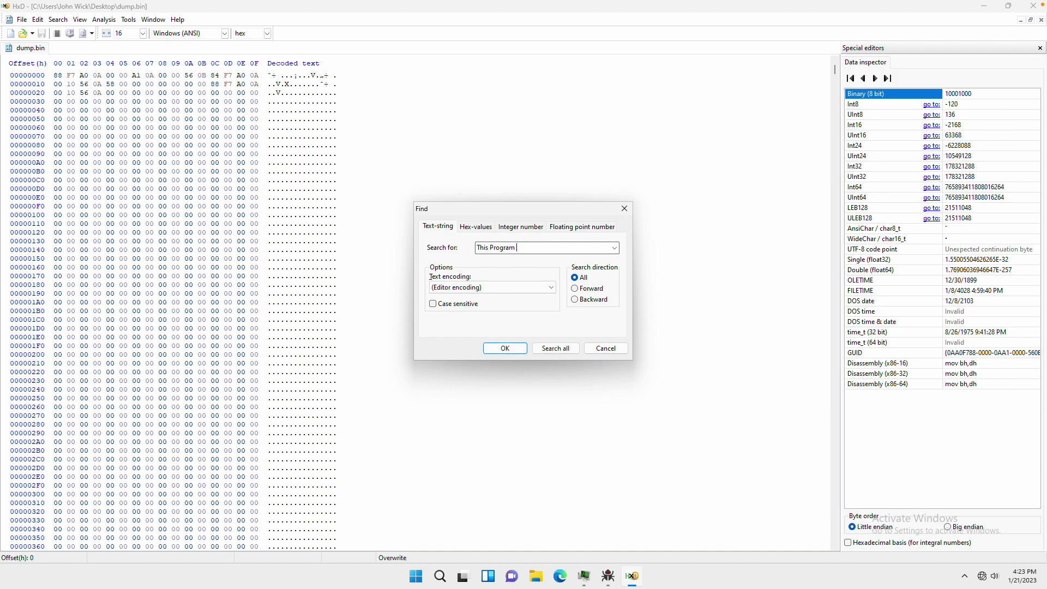
left_click(554, 349)
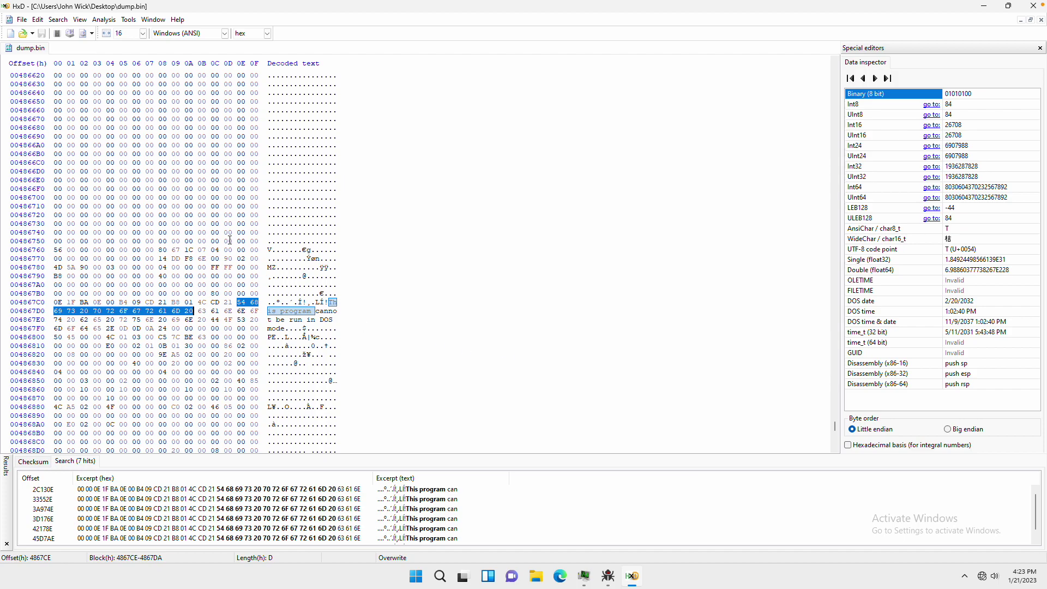
Step: Delete all bytes before the MZ header at offset 486780, then save dump.bin and close HxD
left_click(241, 258)
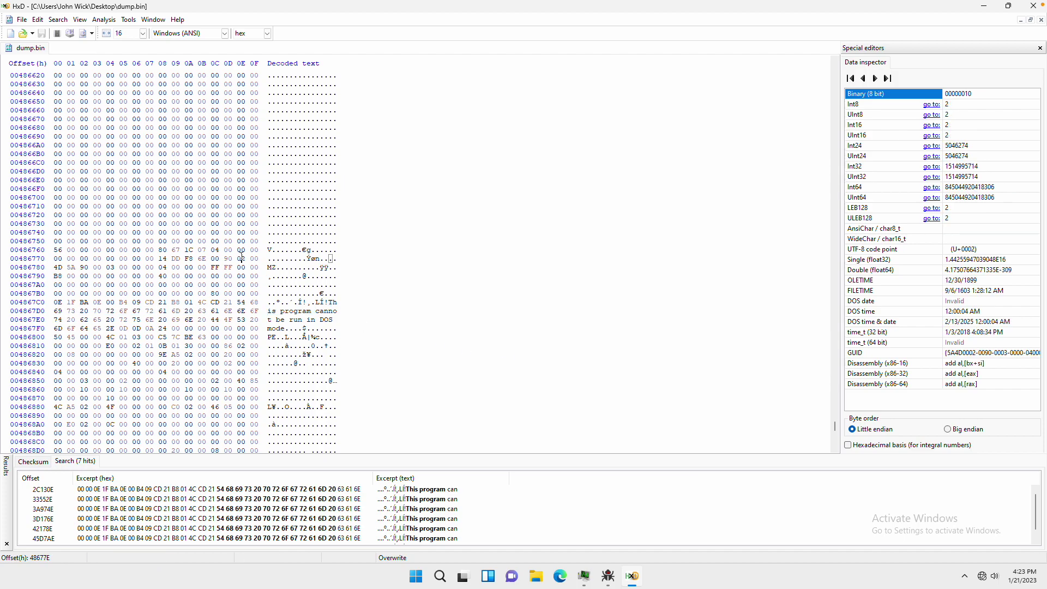
left_click(273, 267)
key("Right")
left_click(260, 258)
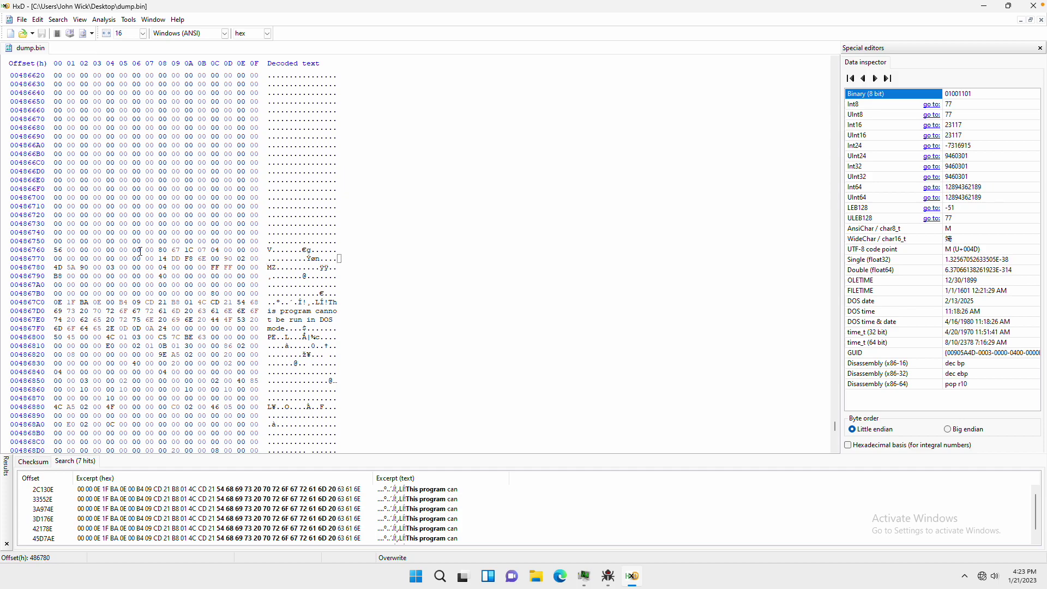
left_click_drag(259, 258, 54, 250)
left_click_drag(835, 427, 821, 55)
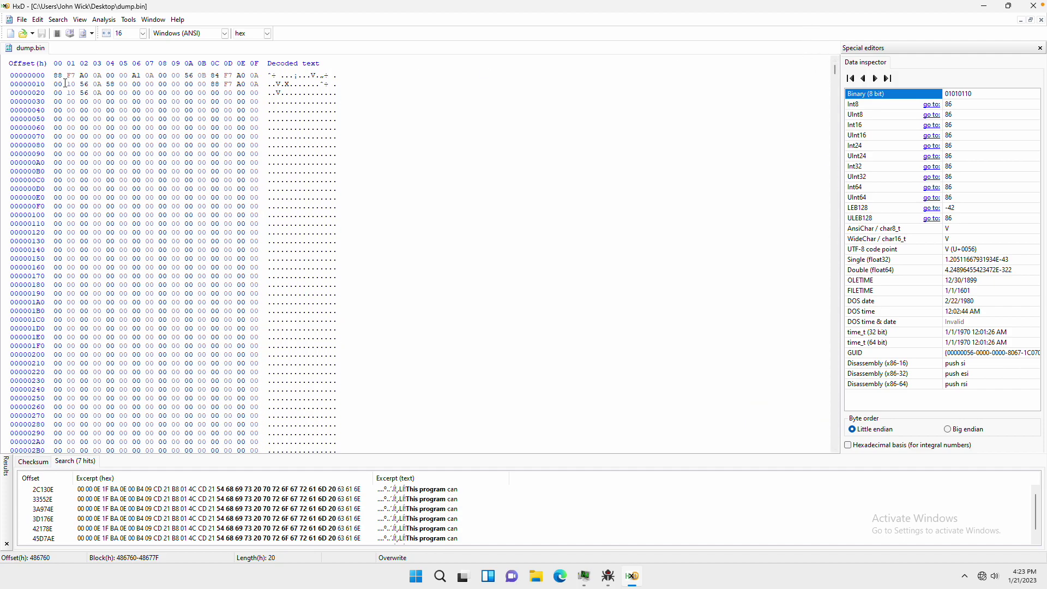
key("ctrl+a")
key("Delete")
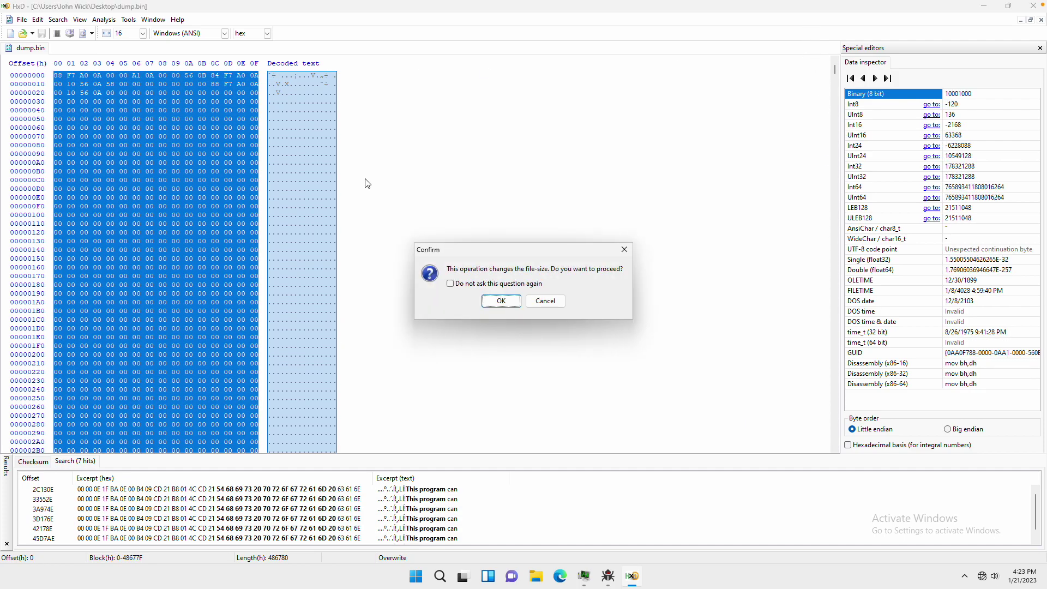
key("Return")
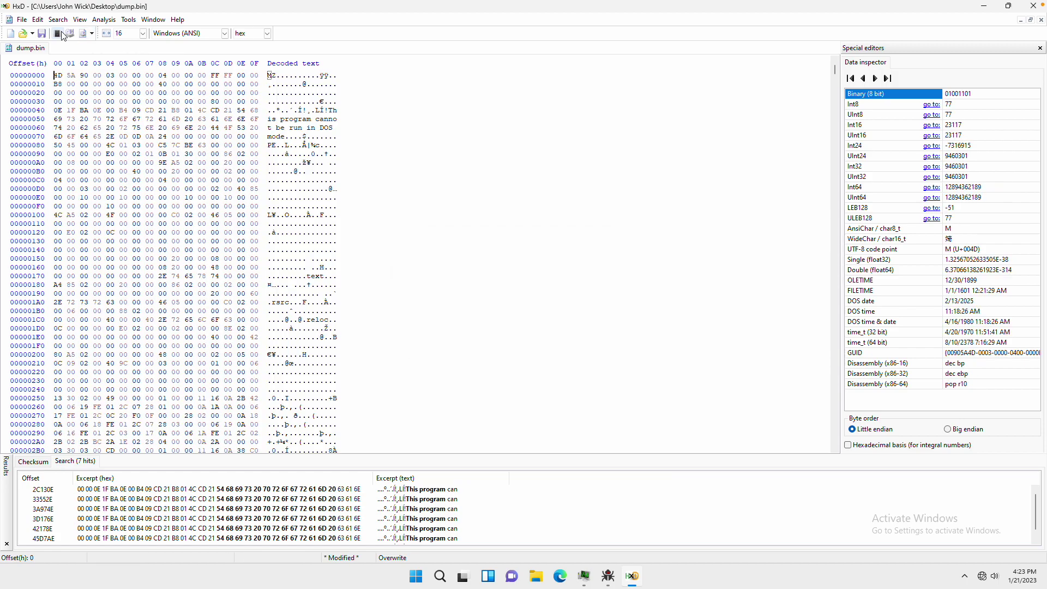
left_click(43, 34)
left_click(1034, 6)
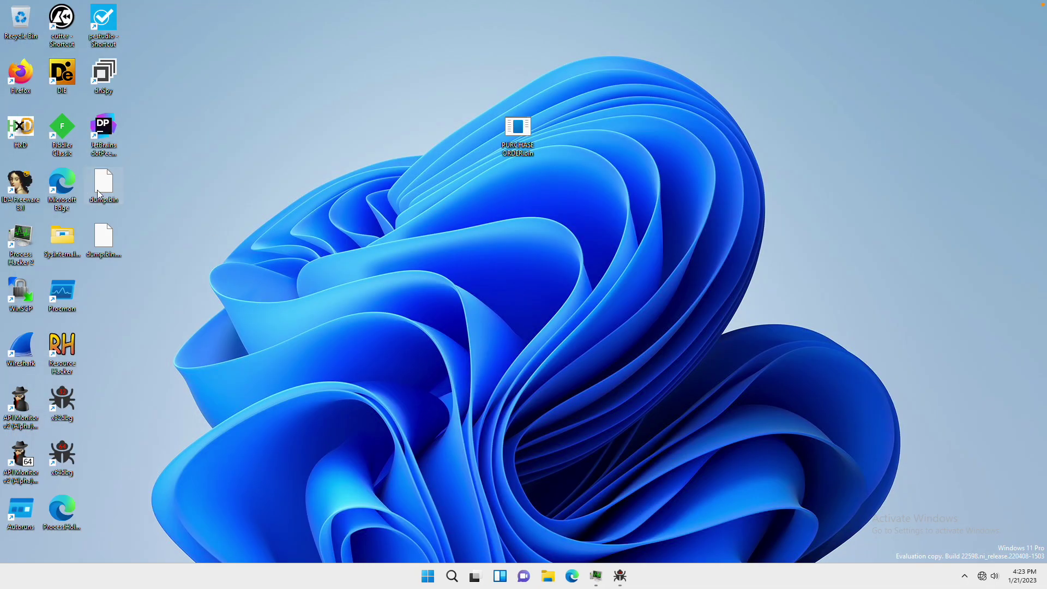
Step: Scan the trimmed dump.bin with Detect It Easy, check its entropy and close the program
left_click_drag(100, 195, 62, 80)
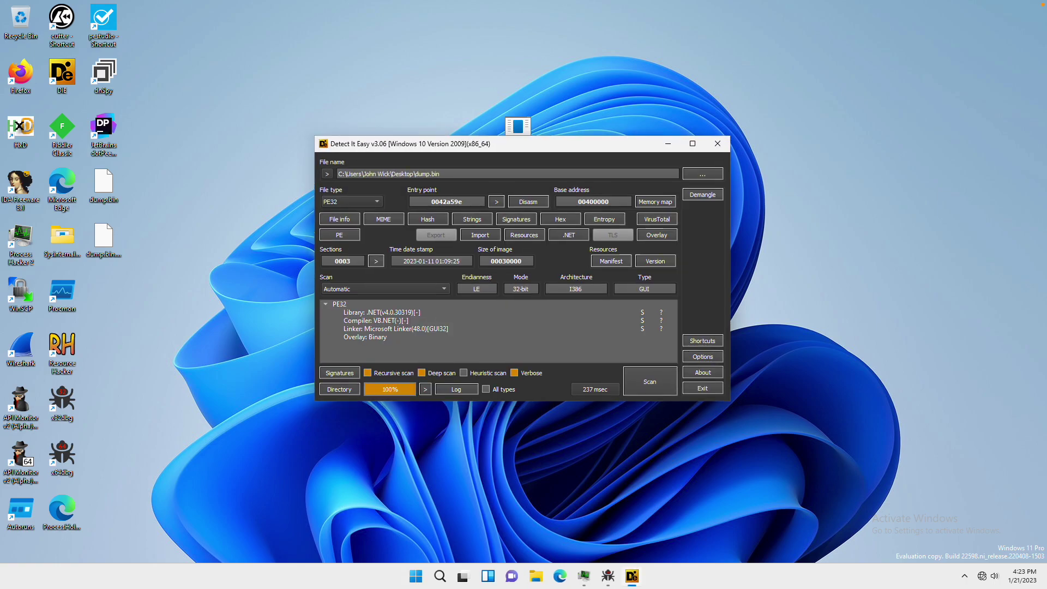
left_click(600, 208)
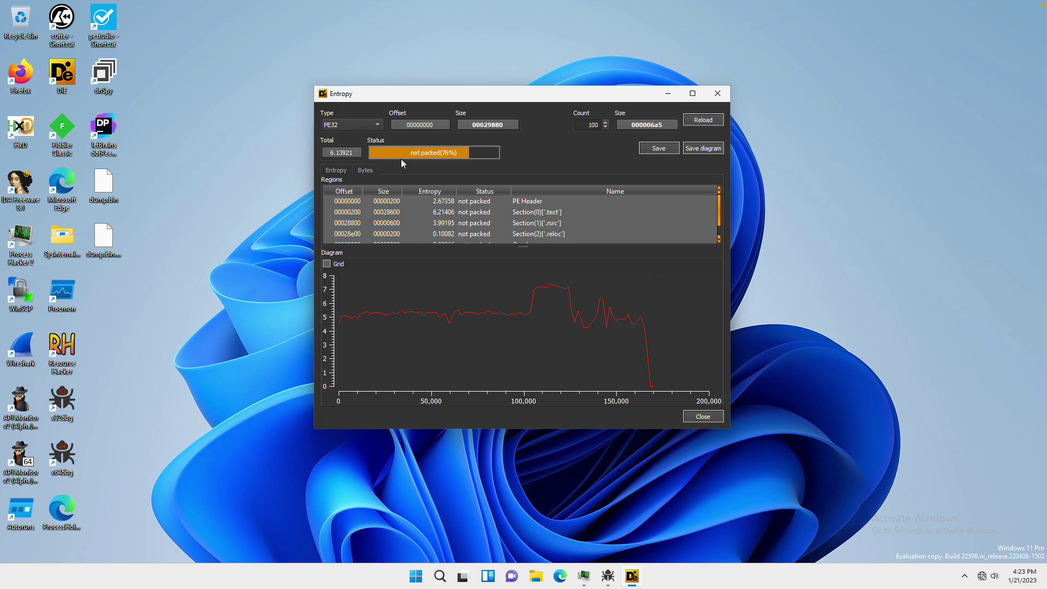
left_click(703, 417)
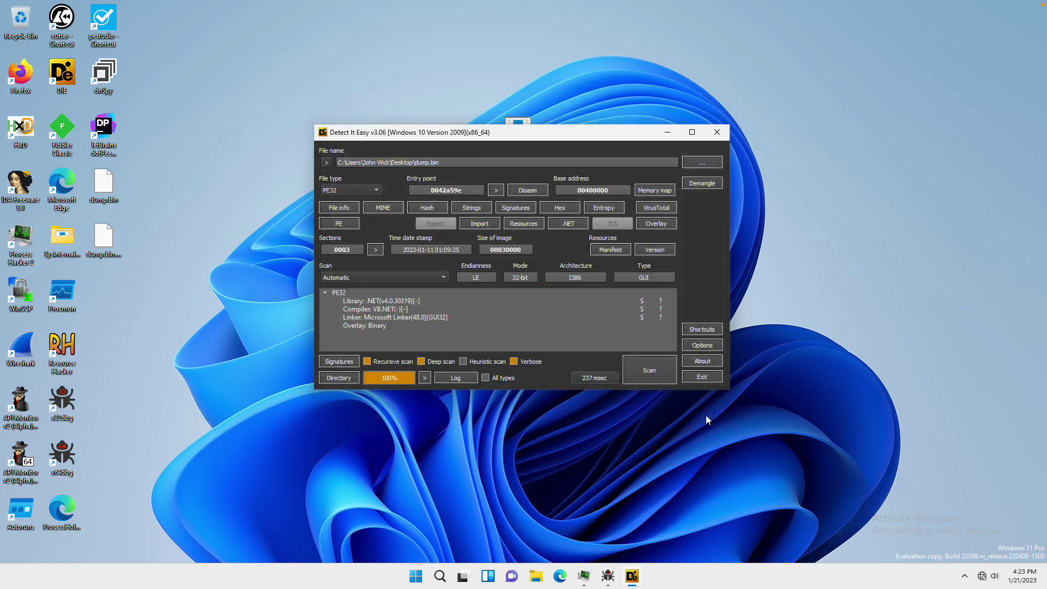
left_click(717, 132)
Step: Open dump.bin in pestudio, maximize the window and widen the tree pane to show full entry names
left_click_drag(109, 186, 111, 40)
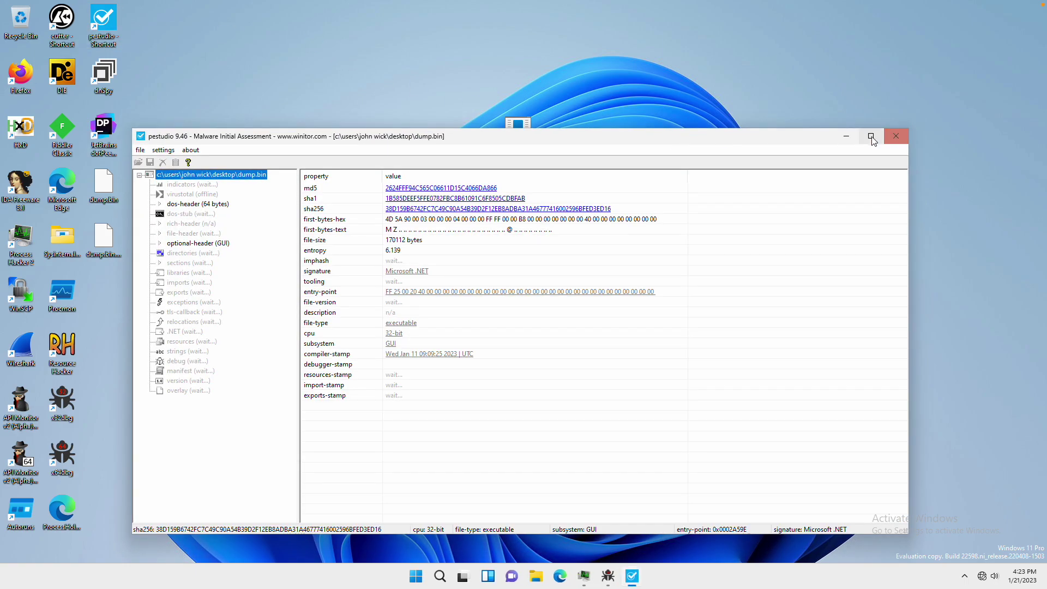
left_click(872, 136)
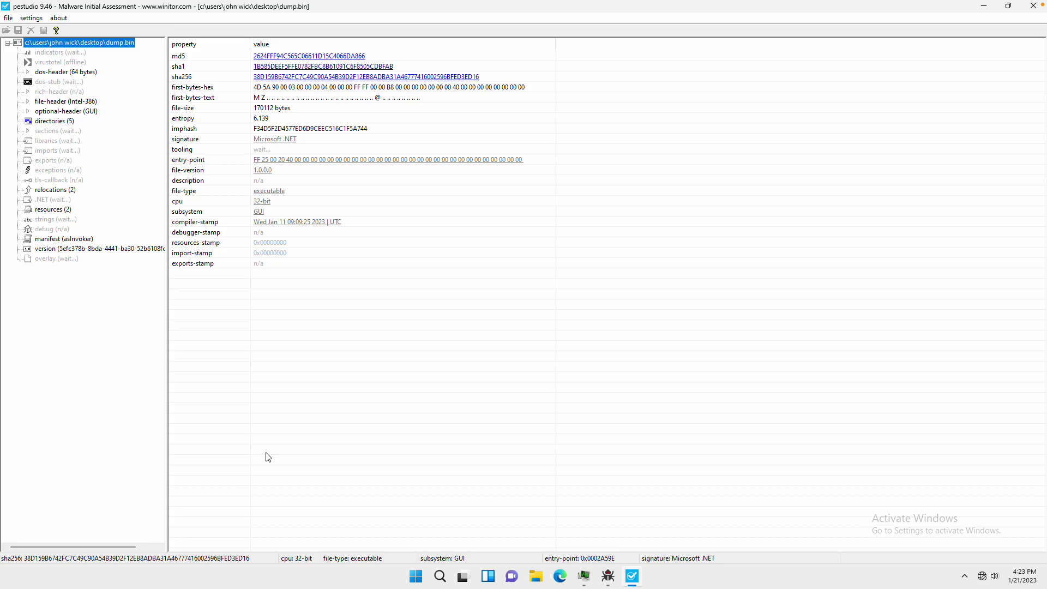
left_click_drag(171, 380, 250, 376)
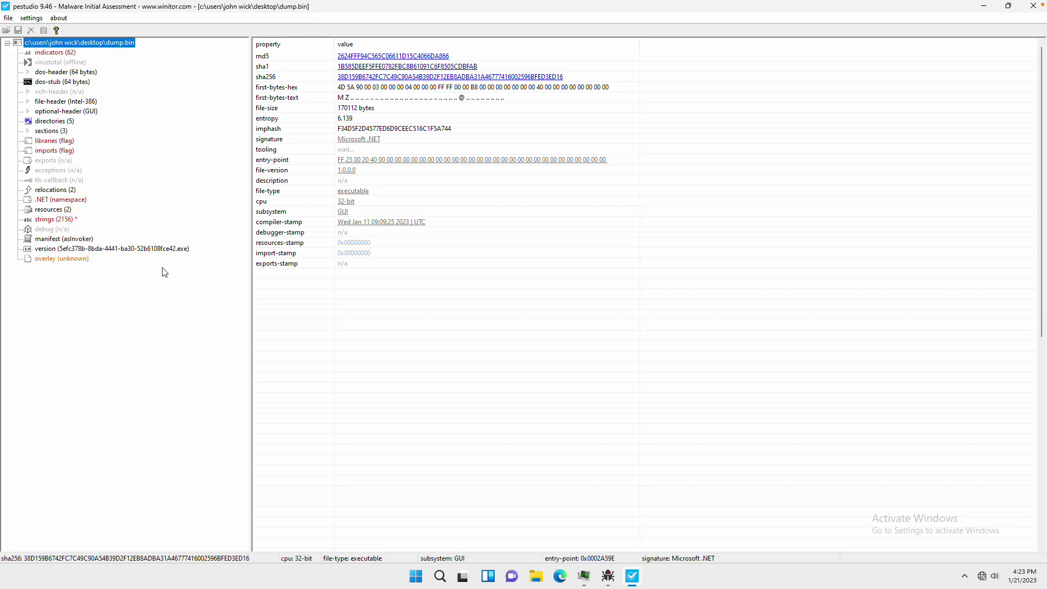
Step: Review the full list of pestudio indicators for dump.bin and return to the file's overview properties
left_click(67, 53)
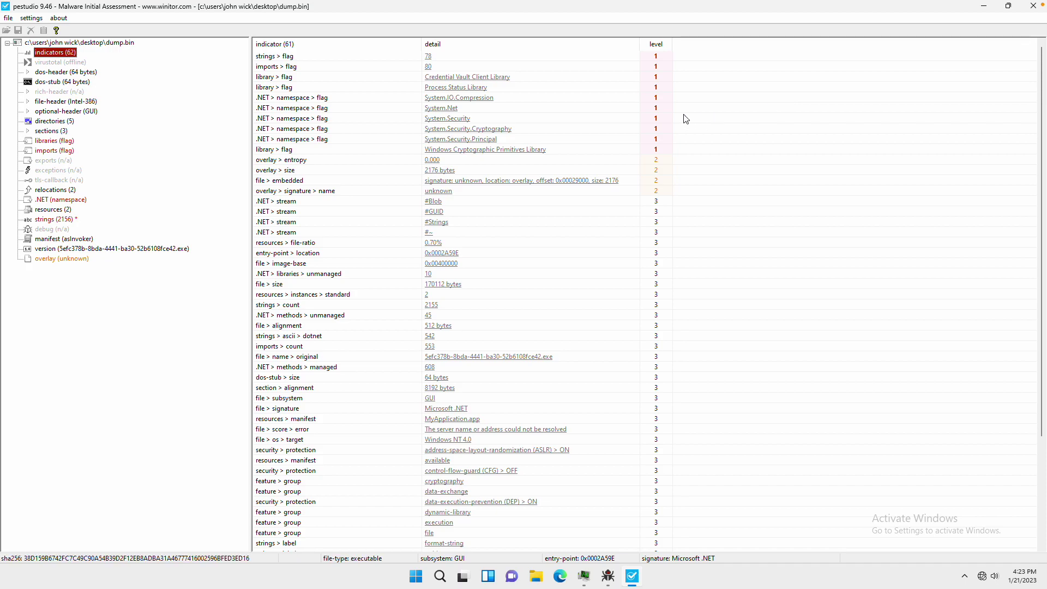
scroll(630, 245, "down", 4)
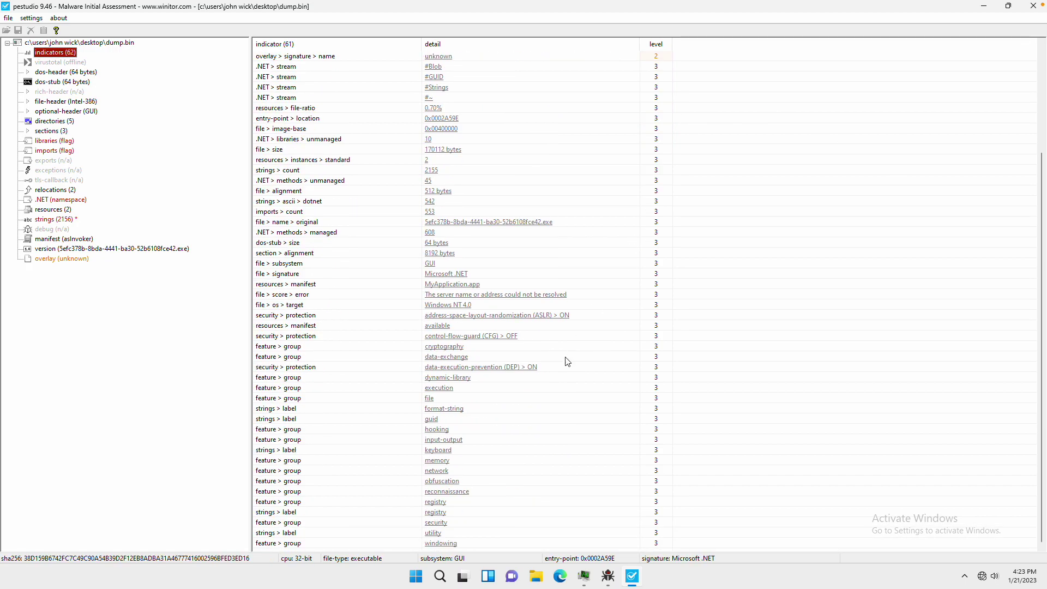
scroll(559, 439, "up", 4)
left_click(533, 78)
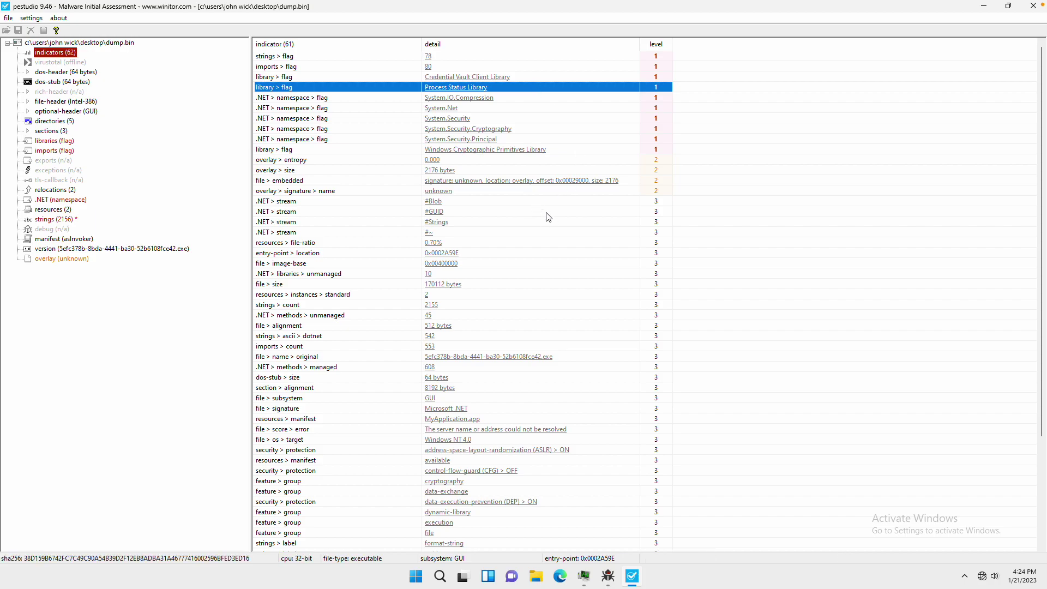
scroll(547, 218, "down", 4)
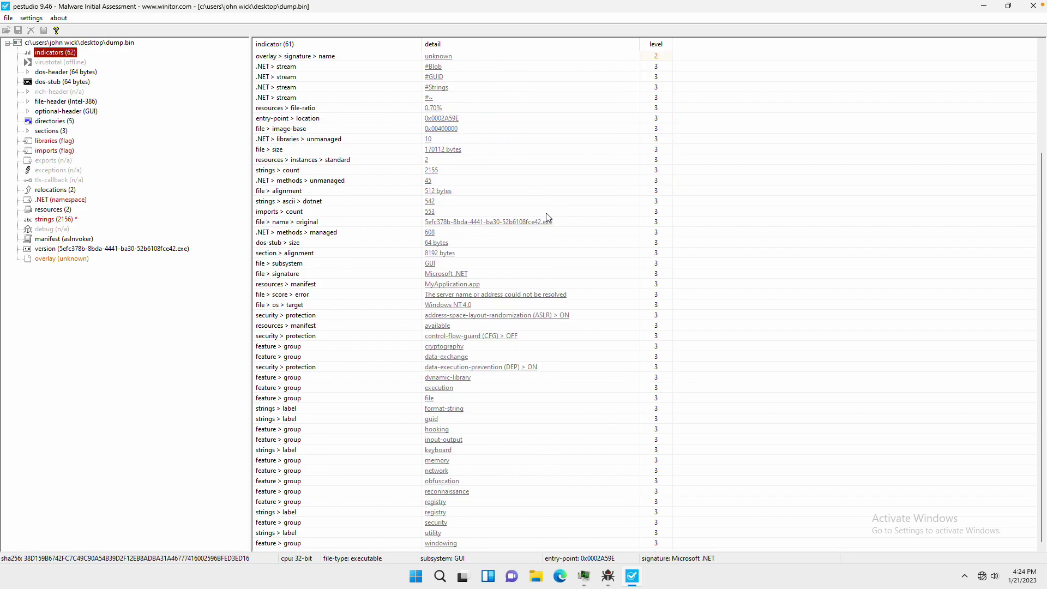
left_click(82, 43)
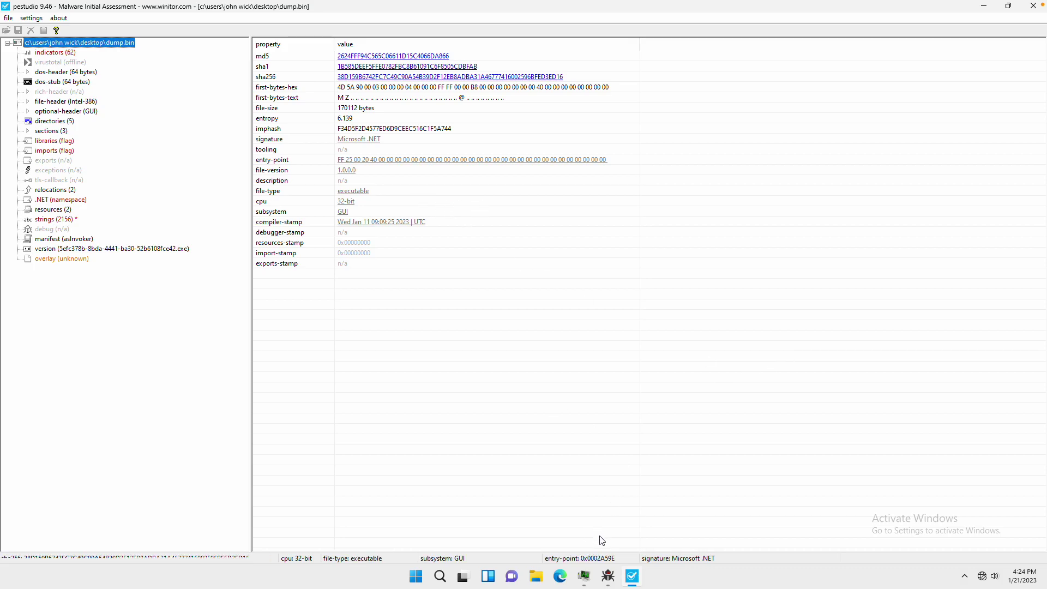
Step: Minimize pestudio, switch to Process Hacker and view the memory regions in the properties of the PURCHASE ORDER.bin.exe process with PID 6592
left_click(591, 582)
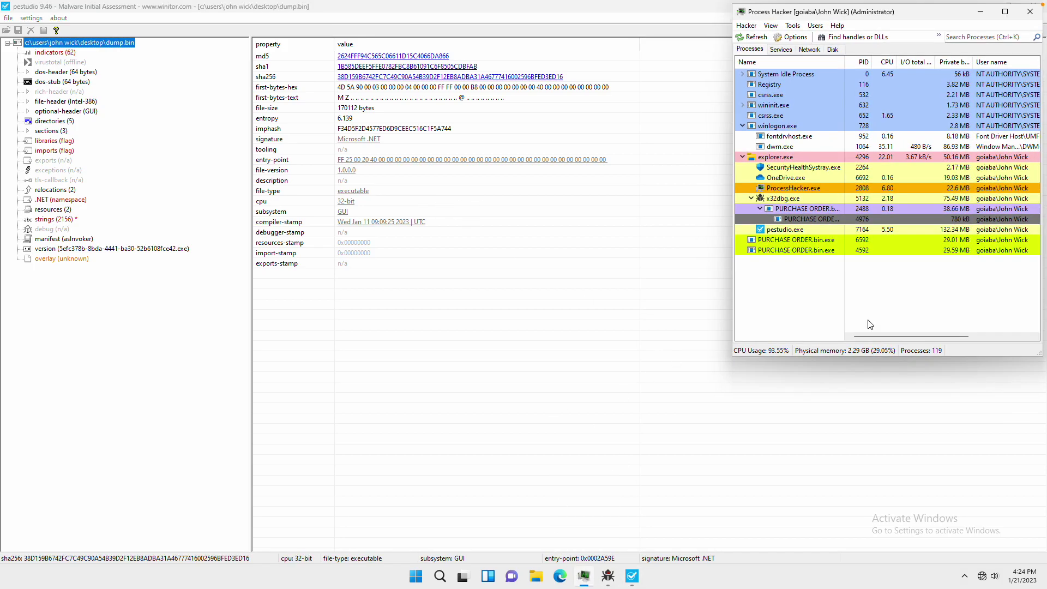
left_click(654, 12)
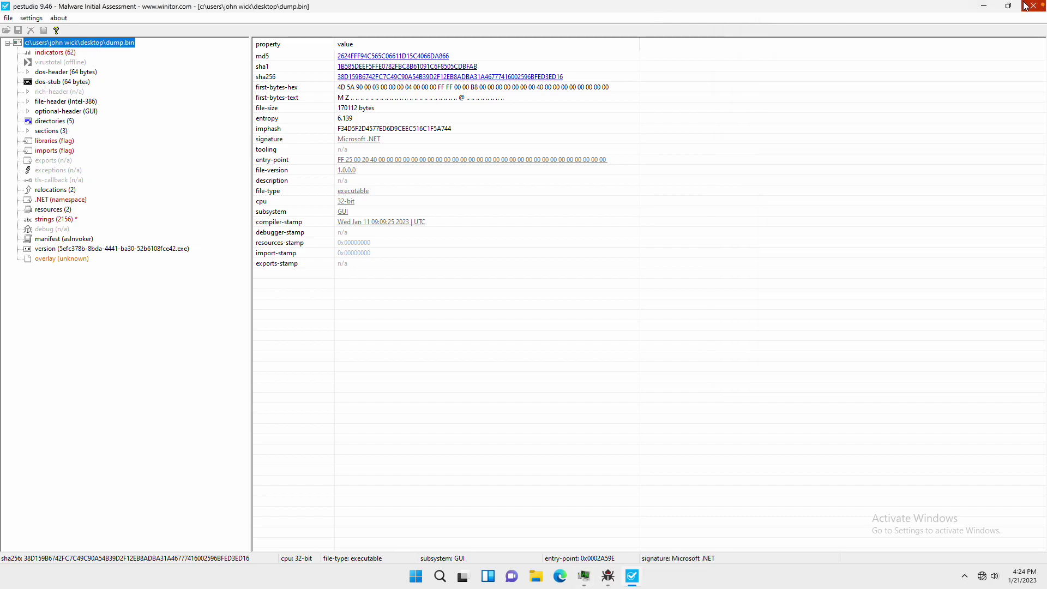
left_click(983, 6)
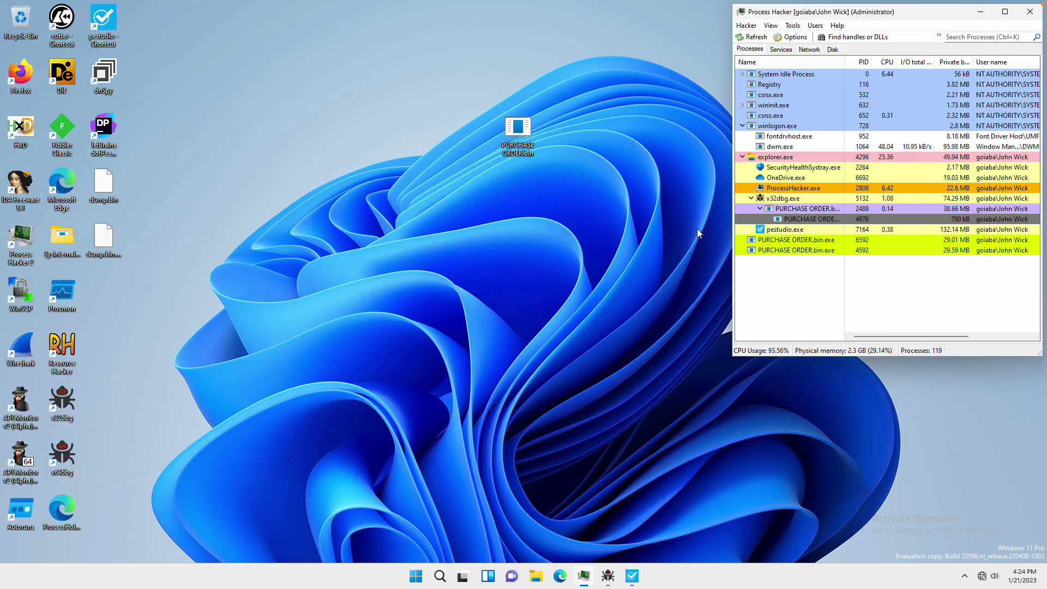
right_click(813, 242)
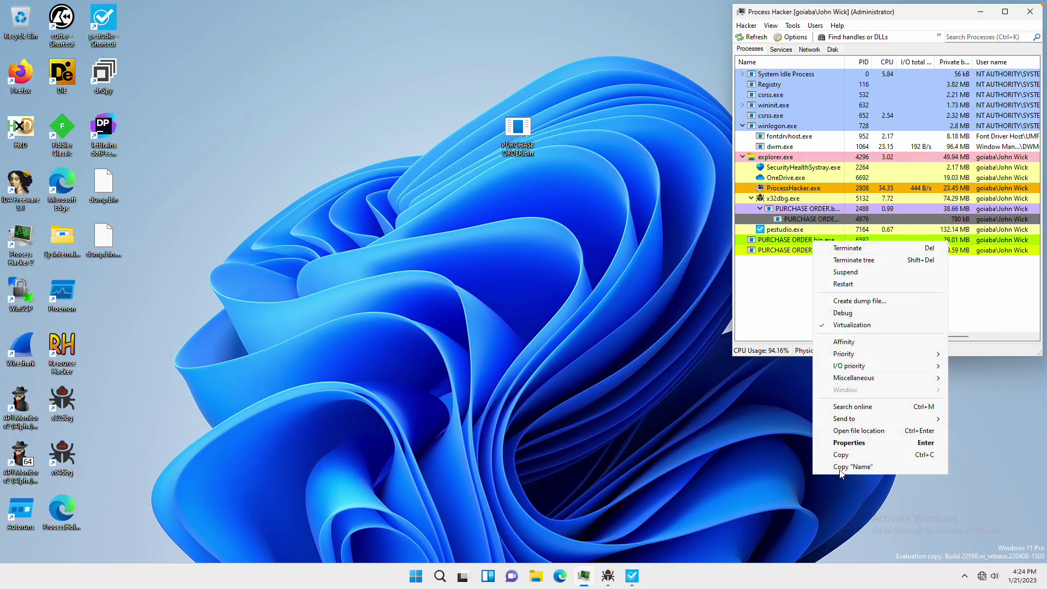
left_click(851, 443)
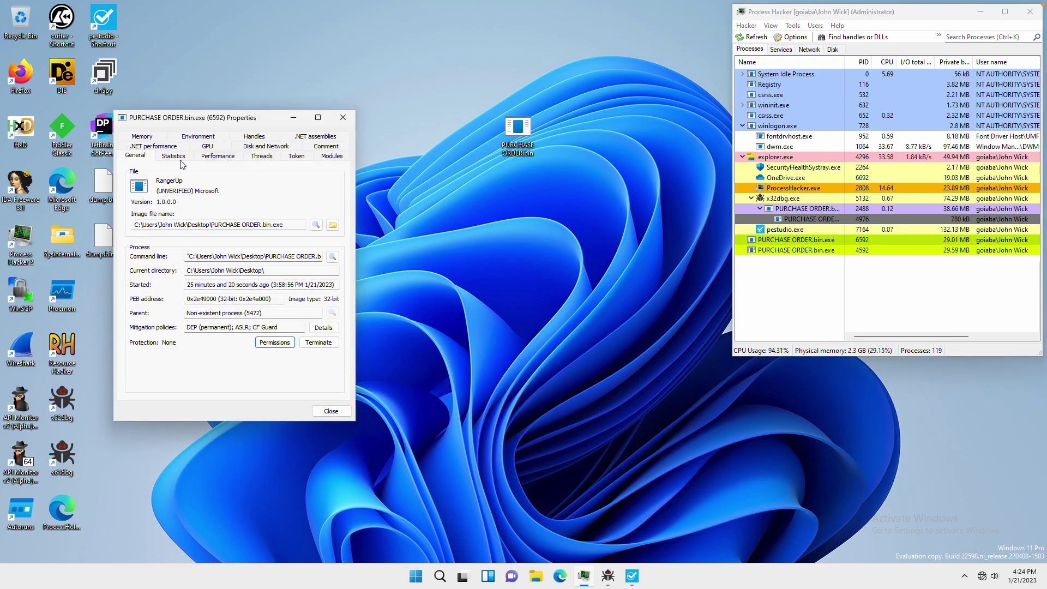
left_click(142, 136)
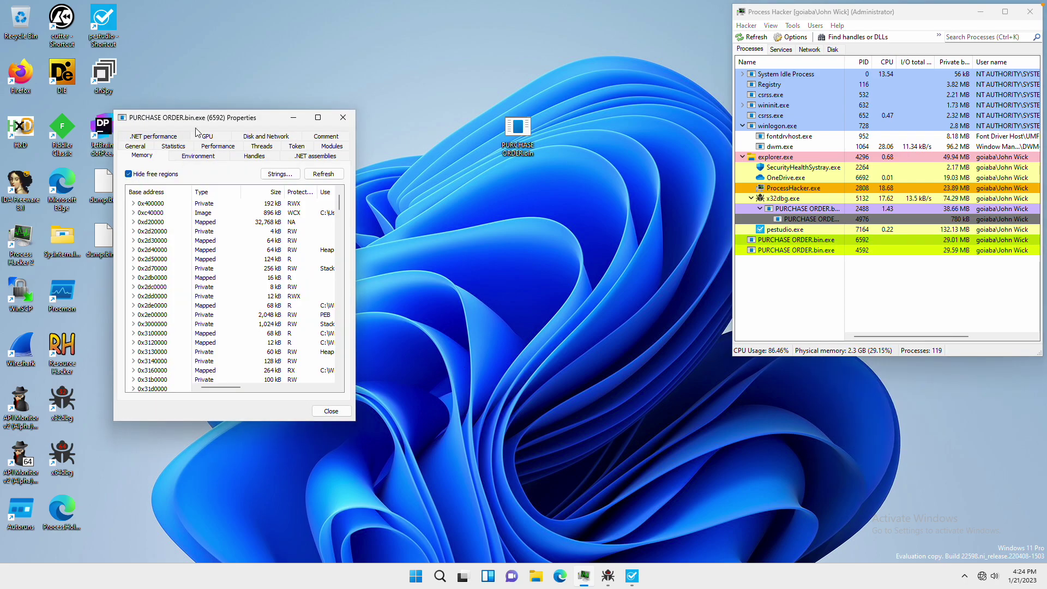
Step: Search the process memory for strings with the default options, then reposition and widen the results window
left_click(276, 174)
left_click(242, 204)
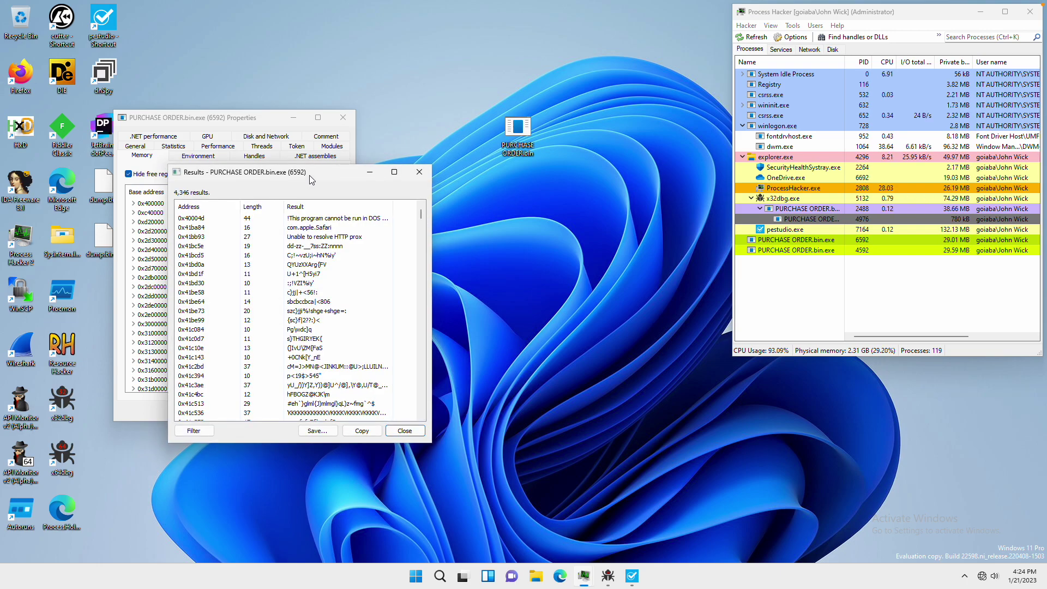
left_click_drag(263, 173, 244, 61)
left_click_drag(360, 157, 547, 175)
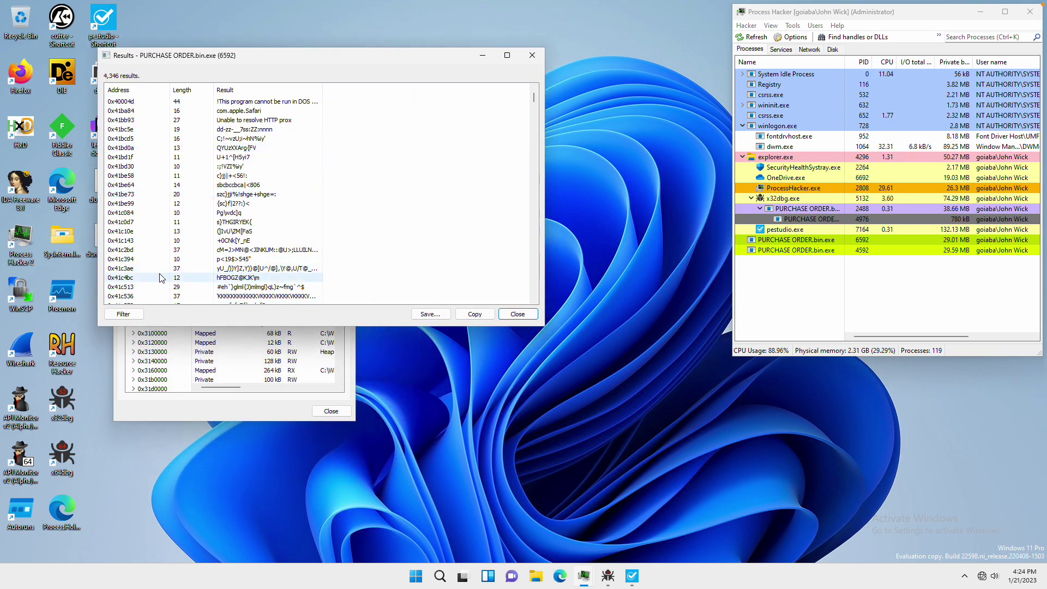
Step: Filter the memory strings to those containing "http", then enlarge the filtered results window and fit its Result column
left_click(134, 315)
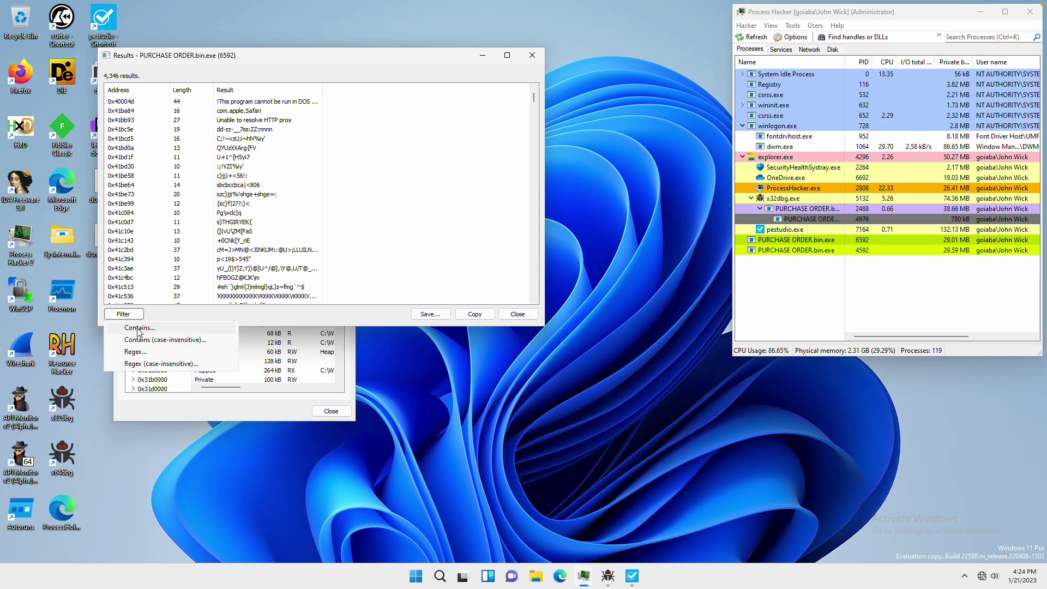
left_click(139, 330)
type("http")
key("Return")
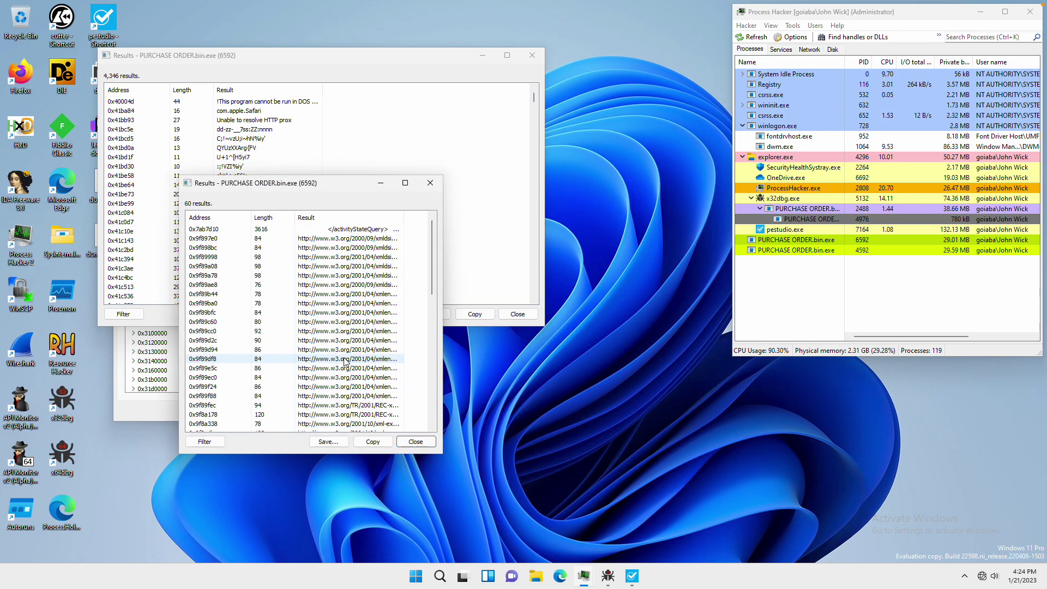
left_click_drag(355, 184, 312, 81)
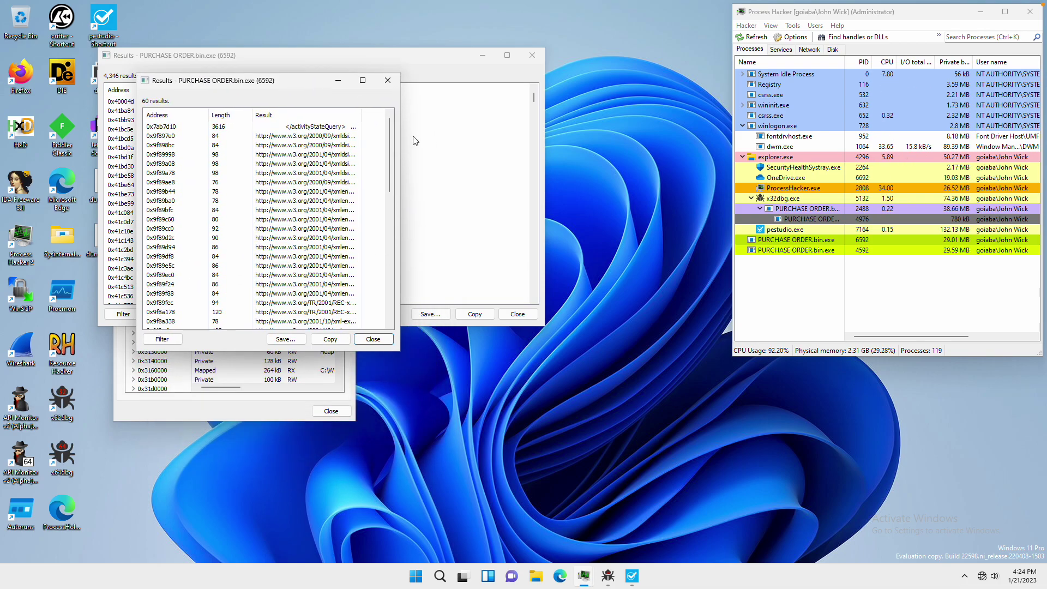
left_click_drag(403, 139, 532, 139)
double_click(361, 115)
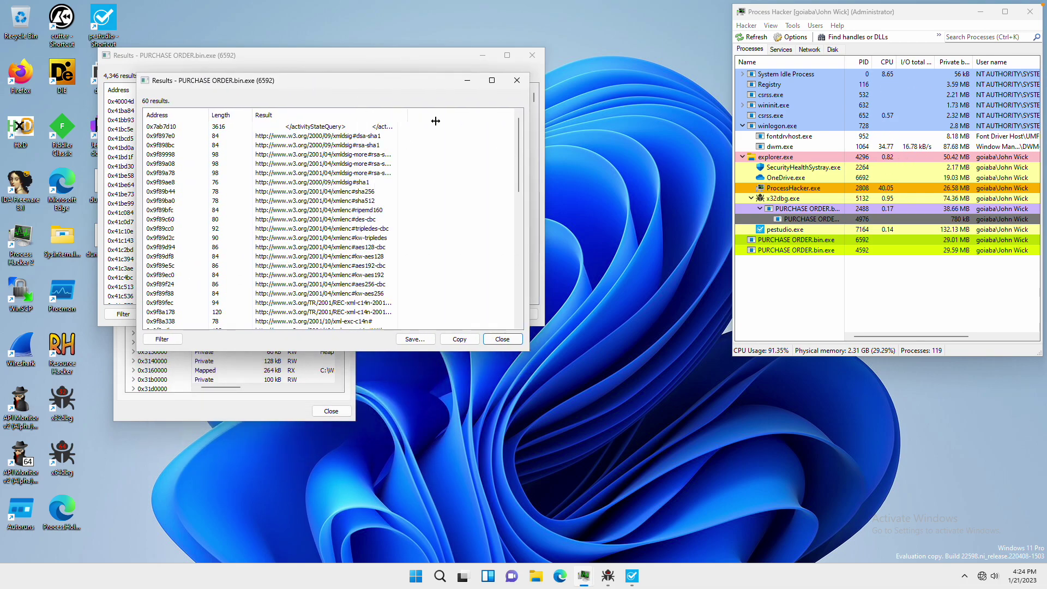
Step: Examine the api.telegram.org bot URL among the filtered strings, widening the Result column to show it in full, and close the filtered results
scroll(406, 168, "down", 10)
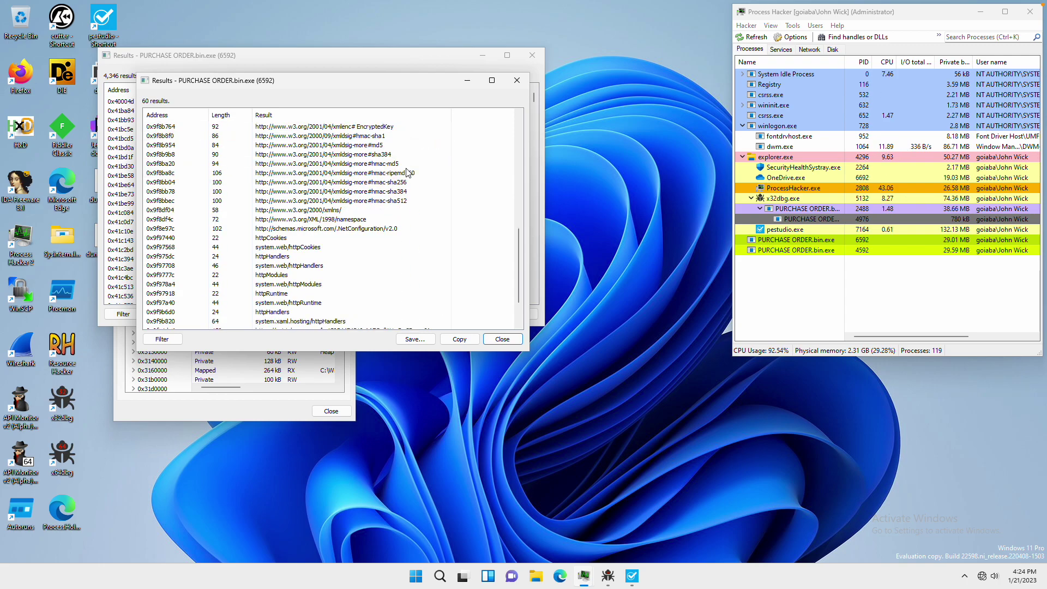
scroll(406, 172, "down", 2)
left_click(367, 289)
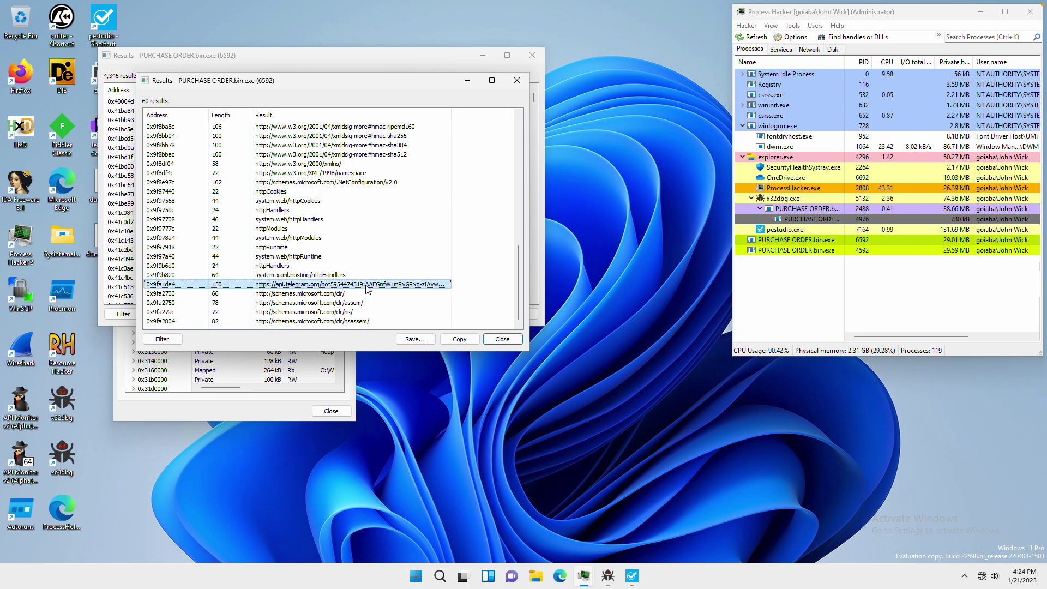
left_click_drag(450, 112, 484, 111)
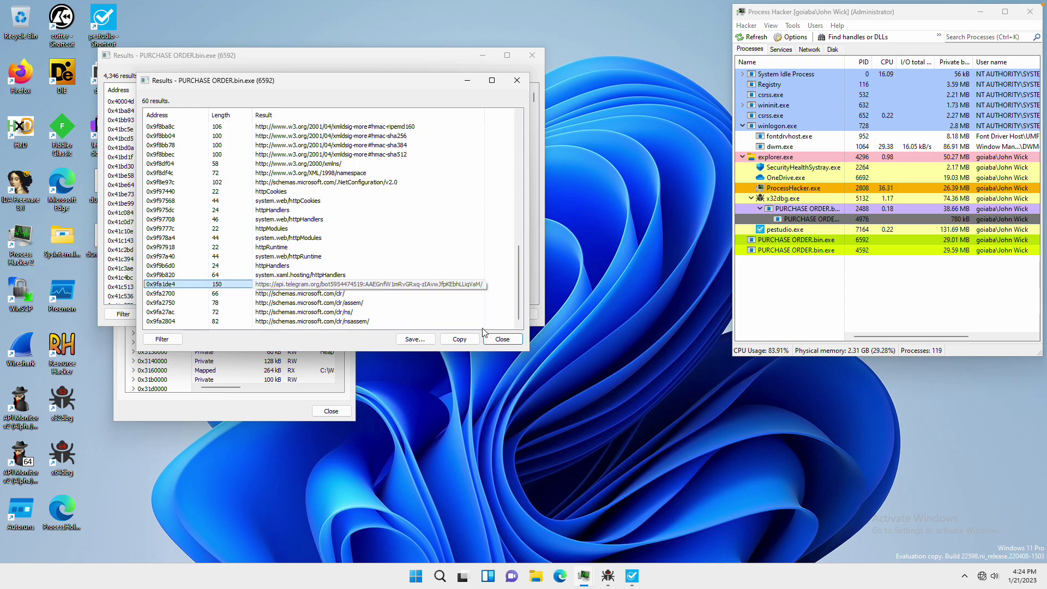
left_click(497, 340)
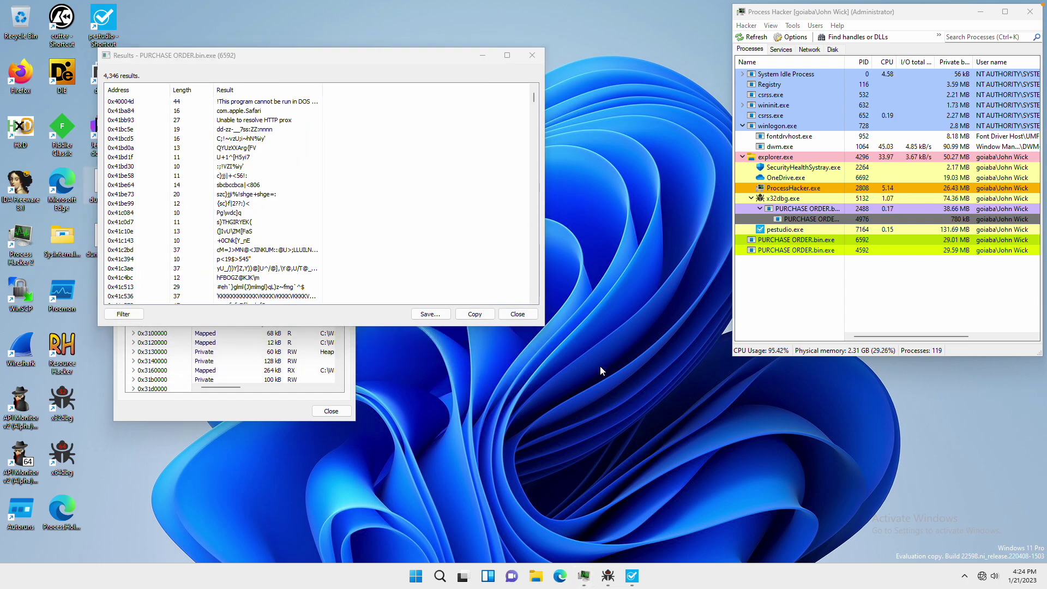